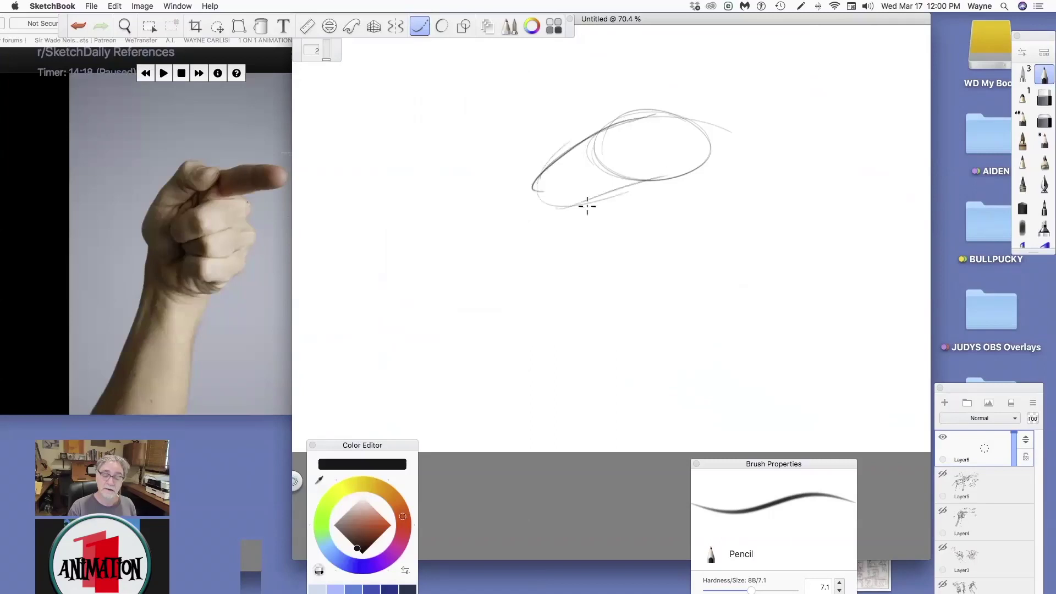
Step: Sketch a mitten-shaped hand with the pencil, outlining the grouped fingers, the palm's edge and the thumb around the oval
mouse_move(605, 129)
left_mouse_down()
mouse_move(553, 187)
mouse_move(555, 165)
mouse_move(592, 188)
mouse_move(547, 191)
mouse_move(668, 178)
left_mouse_up()
mouse_move(612, 199)
left_mouse_down()
mouse_move(653, 183)
mouse_move(639, 206)
mouse_move(656, 229)
mouse_move(662, 223)
mouse_move(717, 176)
mouse_move(706, 122)
left_mouse_up()
left_click_drag(634, 114, 717, 157)
left_click_drag(708, 121, 698, 188)
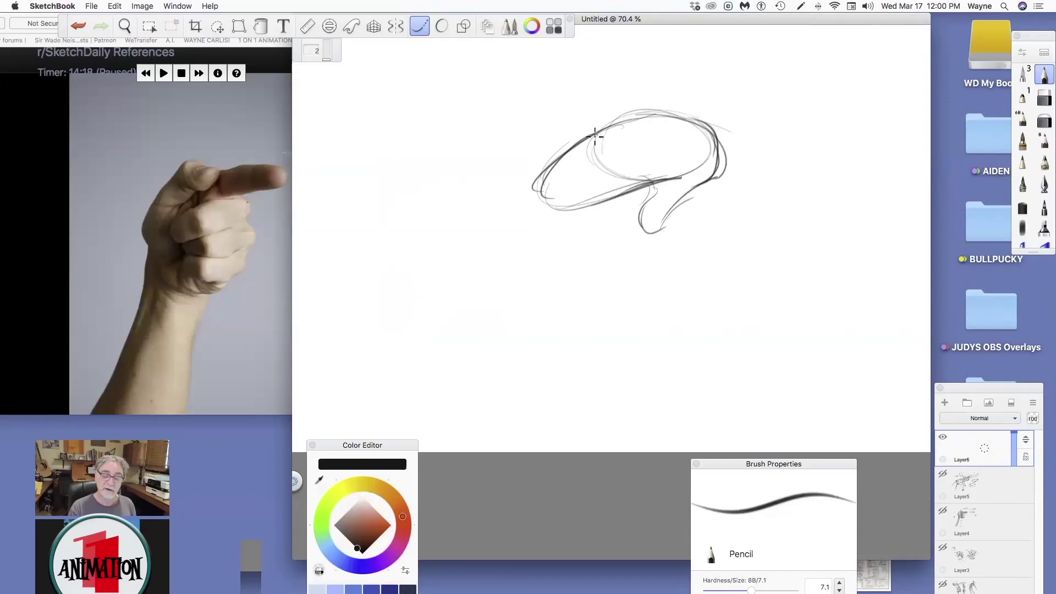
mouse_move(567, 149)
left_mouse_down()
mouse_move(536, 190)
mouse_move(602, 199)
left_mouse_up()
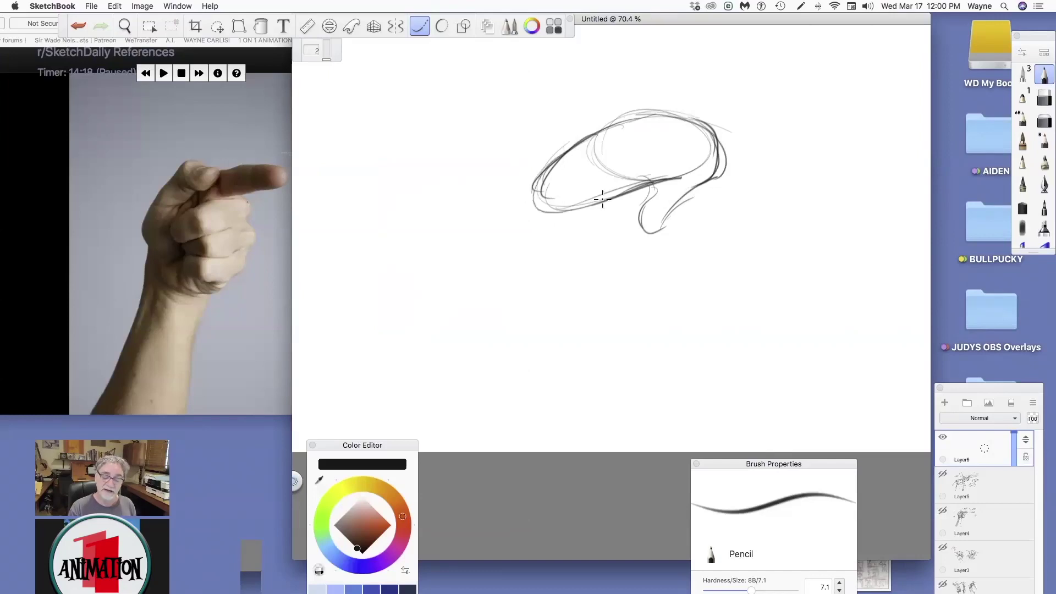
mouse_move(544, 171)
left_mouse_down()
mouse_move(552, 208)
mouse_move(578, 208)
left_mouse_up()
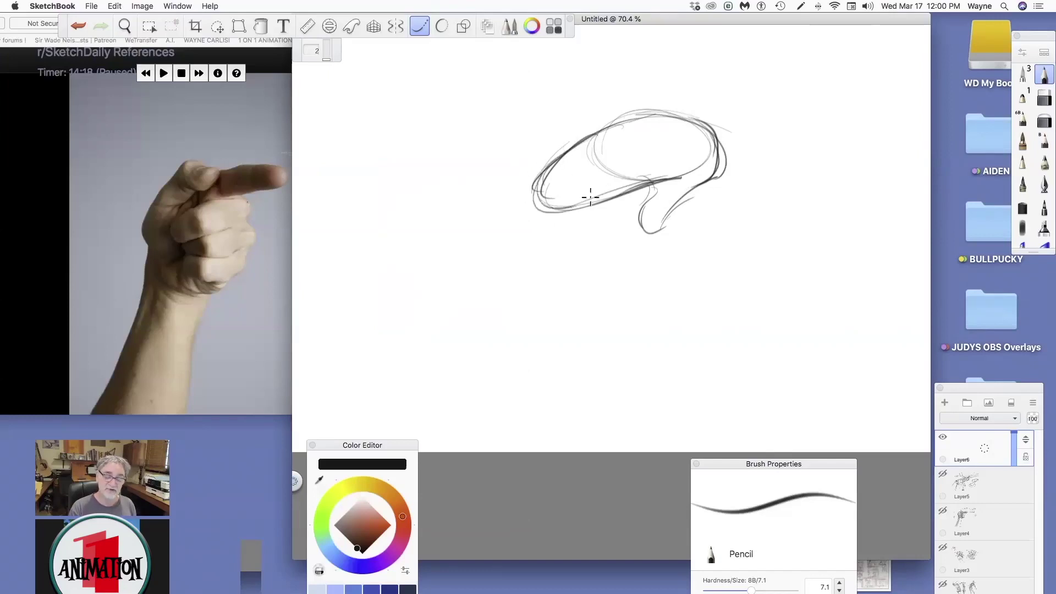
Step: Hide Layer6 and show Layer5 to examine how the open hand's fingers and overall mass were constructed
left_click(943, 436)
left_click(942, 475)
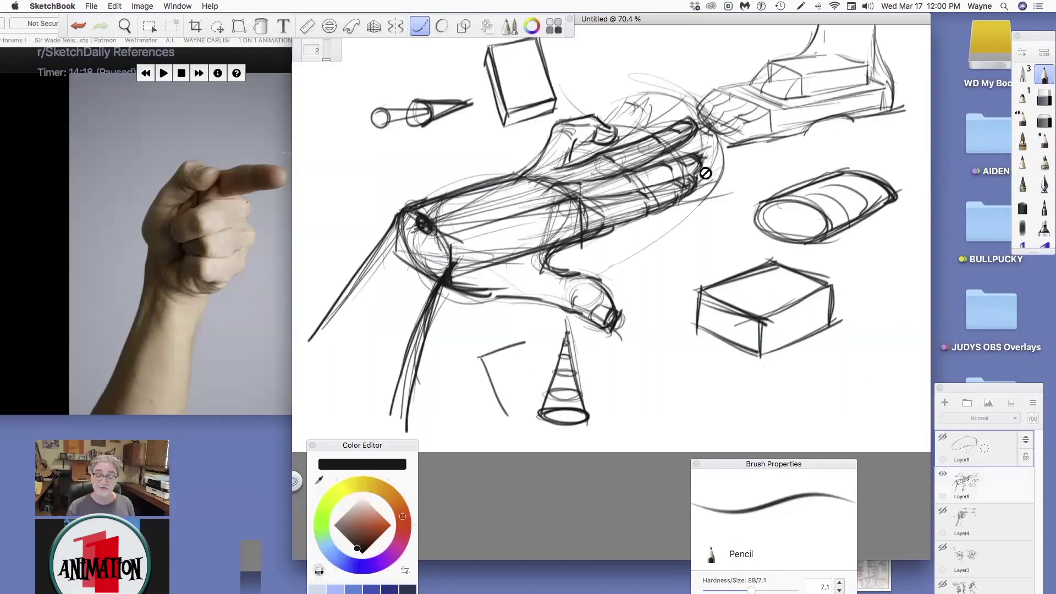
left_click(1013, 480)
left_click_drag(570, 104, 683, 138)
left_click_drag(587, 126, 675, 122)
left_click_drag(704, 132, 701, 198)
Step: Review the pointing hand on Layer4 and the open hand on Layer5, and return to Layer6 as the only visible, active layer
left_click(943, 473)
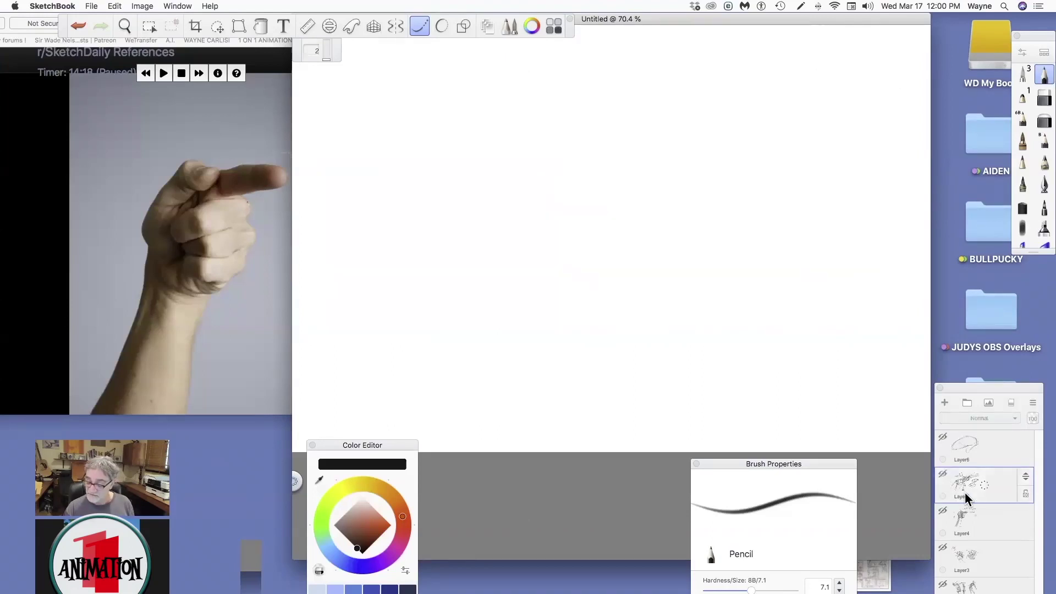
left_click(944, 509)
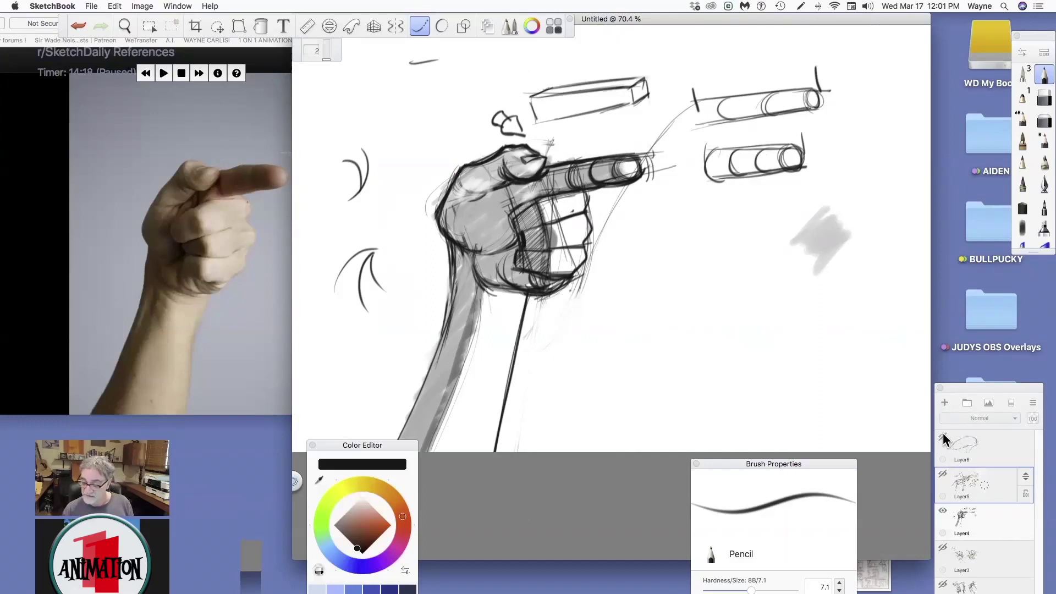
left_click(944, 510)
left_click(943, 474)
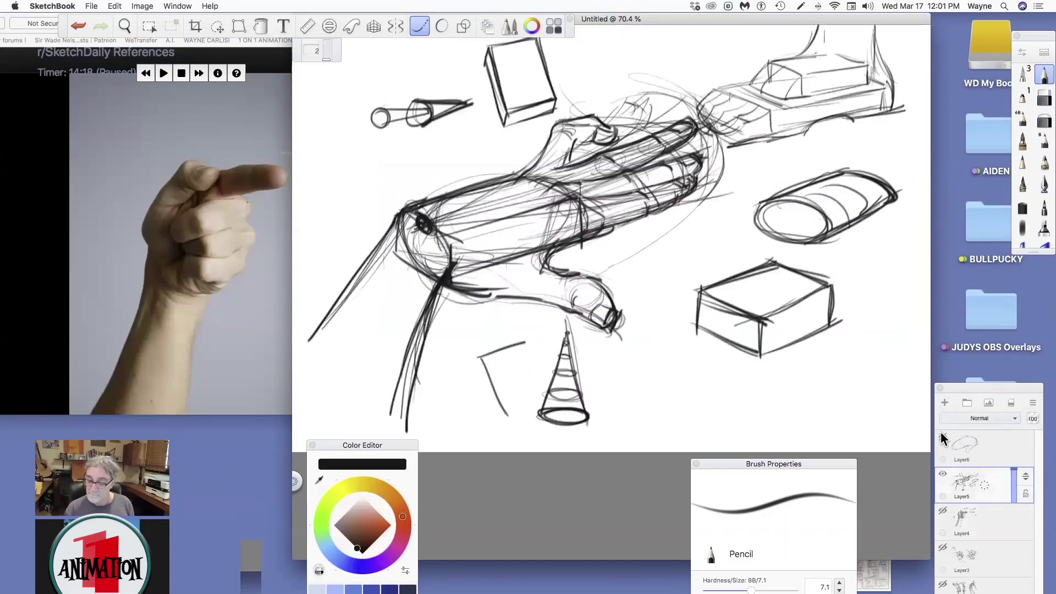
left_click(942, 435)
left_click(943, 473)
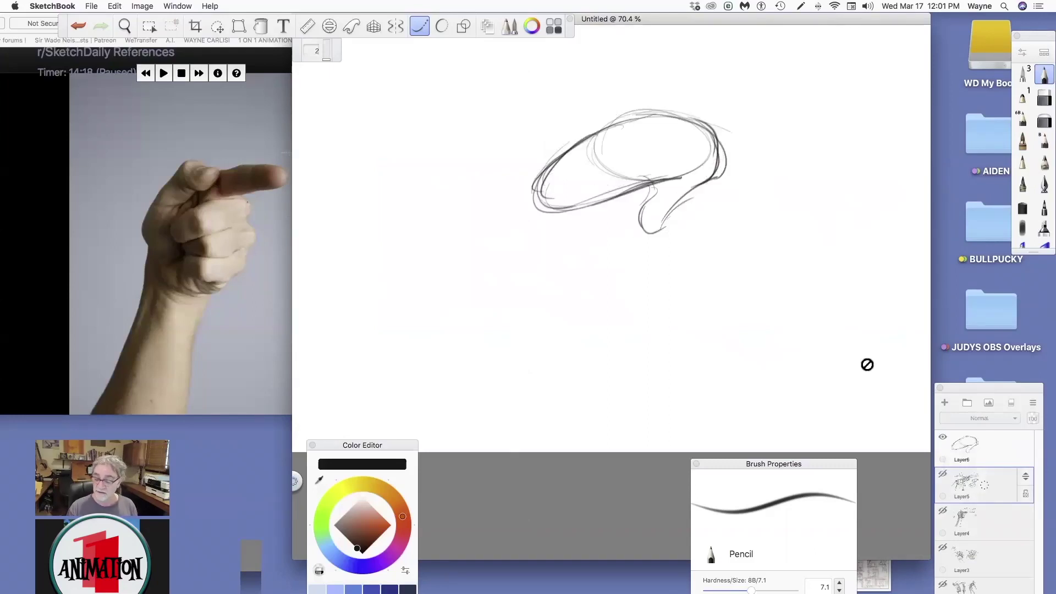
left_click(998, 448)
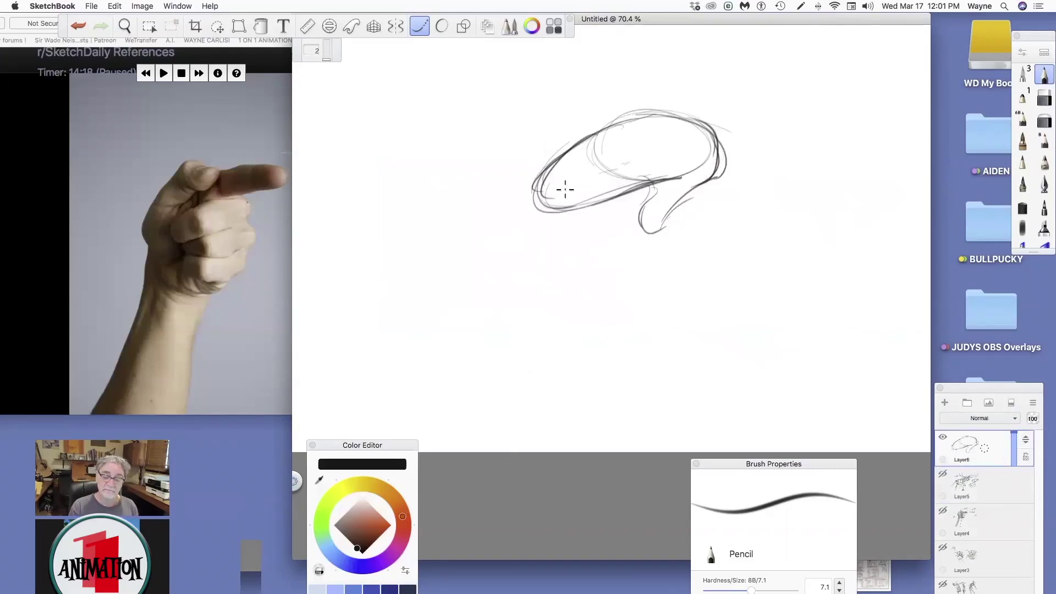
Step: Divide the mitten shape into separate fingers with curved pencil lines and darken the lower finger edge
mouse_move(603, 185)
left_mouse_down()
mouse_move(574, 196)
mouse_move(593, 176)
mouse_move(573, 203)
mouse_move(578, 181)
mouse_move(565, 198)
left_mouse_up()
mouse_move(587, 155)
left_mouse_down()
mouse_move(533, 195)
mouse_move(549, 182)
mouse_move(537, 205)
mouse_move(541, 189)
mouse_move(552, 207)
mouse_move(536, 196)
mouse_move(603, 142)
mouse_move(535, 189)
mouse_move(610, 173)
mouse_move(555, 205)
mouse_move(577, 186)
mouse_move(555, 208)
mouse_move(565, 197)
mouse_move(578, 212)
mouse_move(600, 193)
mouse_move(560, 211)
mouse_move(645, 186)
left_mouse_up()
mouse_move(578, 215)
left_mouse_down()
mouse_move(646, 186)
mouse_move(637, 171)
mouse_move(651, 195)
mouse_move(637, 226)
left_mouse_up()
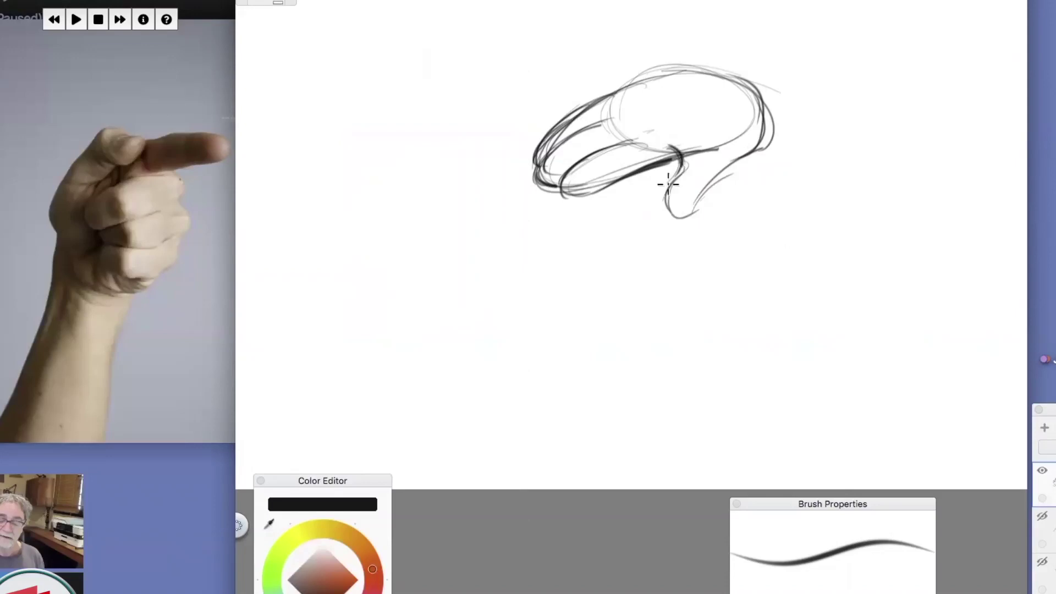
Step: Darken the thumb and the palm's upper edge, and draw the two forearm lines rising from the wrist
mouse_move(668, 184)
left_mouse_down()
mouse_move(661, 195)
mouse_move(695, 219)
mouse_move(763, 123)
mouse_move(756, 136)
mouse_move(764, 93)
left_mouse_up()
left_click_drag(641, 83, 731, 80)
left_click_drag(773, 124, 837, 15)
left_click_drag(767, 1, 722, 75)
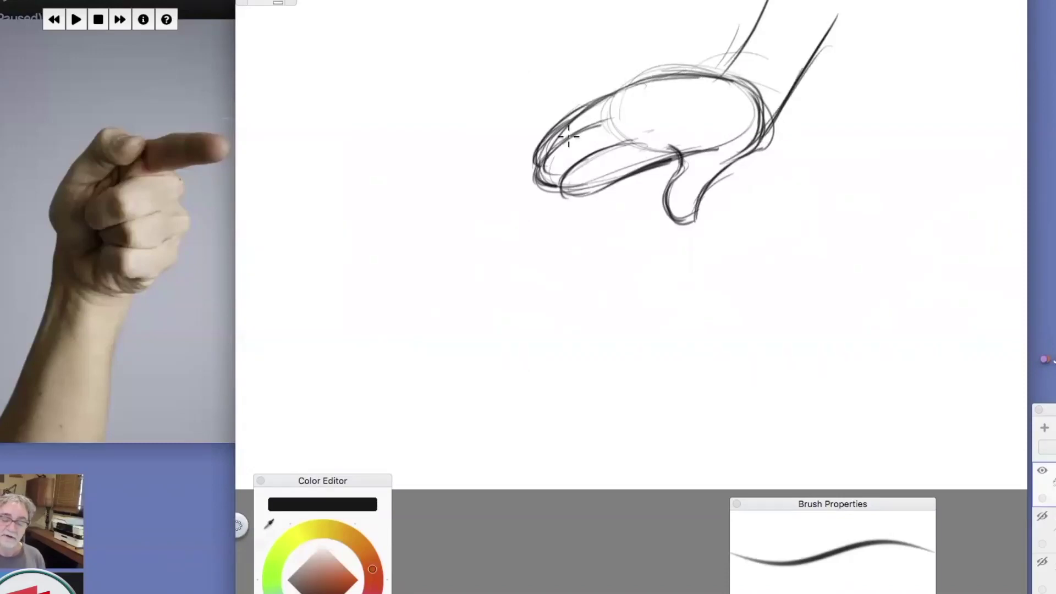
Step: Darken the dividing lines between the fingers and strengthen the inner forearm line down to the wrist
left_click_drag(602, 123, 612, 119)
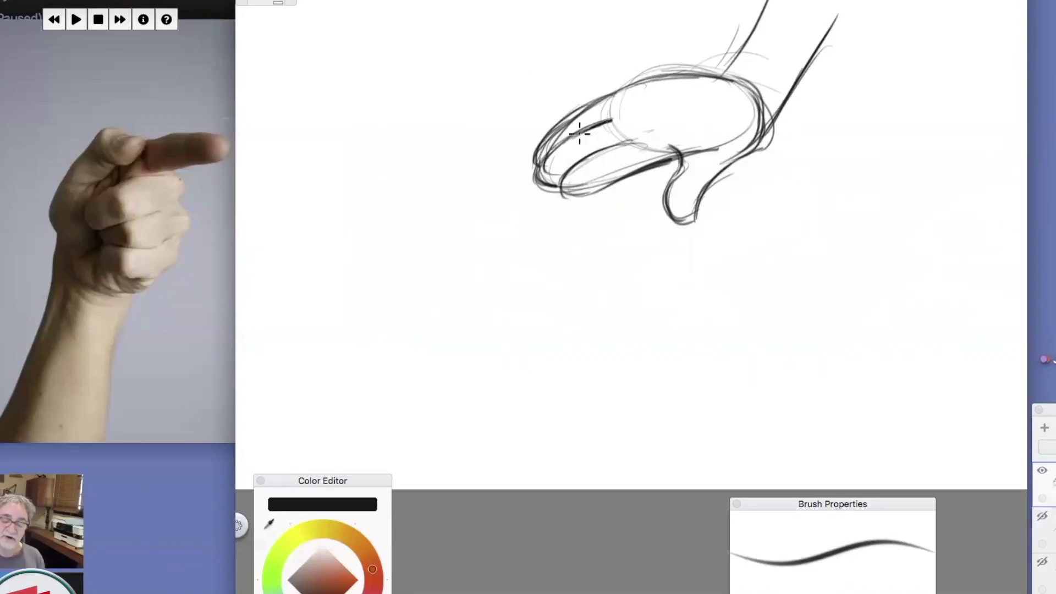
left_click_drag(545, 162, 607, 123)
mouse_move(646, 80)
left_mouse_down()
mouse_move(621, 98)
mouse_move(628, 132)
mouse_move(682, 147)
left_mouse_up()
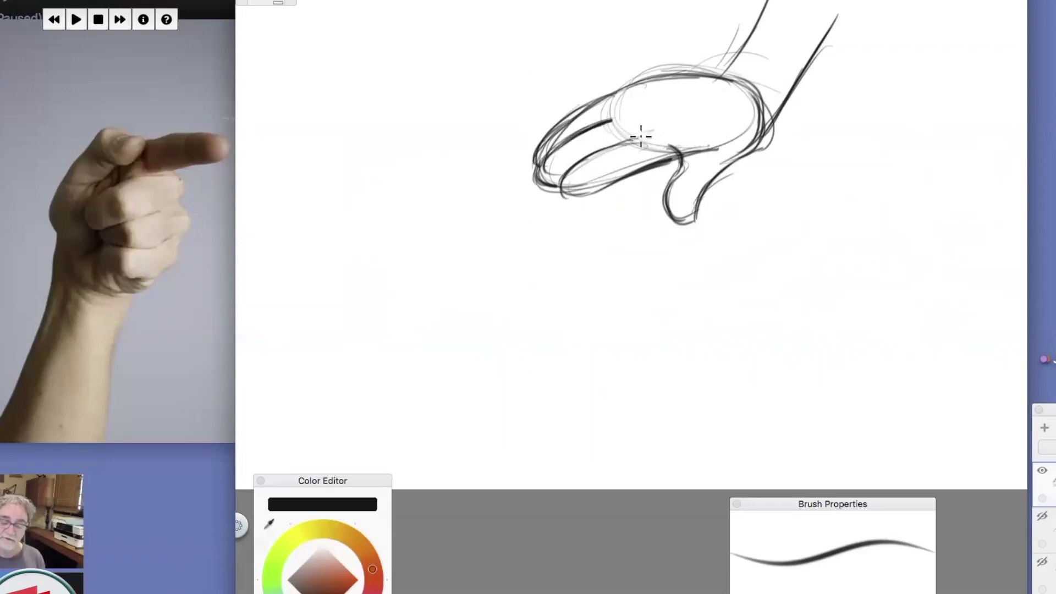
mouse_move(616, 142)
left_mouse_down()
mouse_move(577, 166)
mouse_move(566, 188)
mouse_move(597, 196)
left_mouse_up()
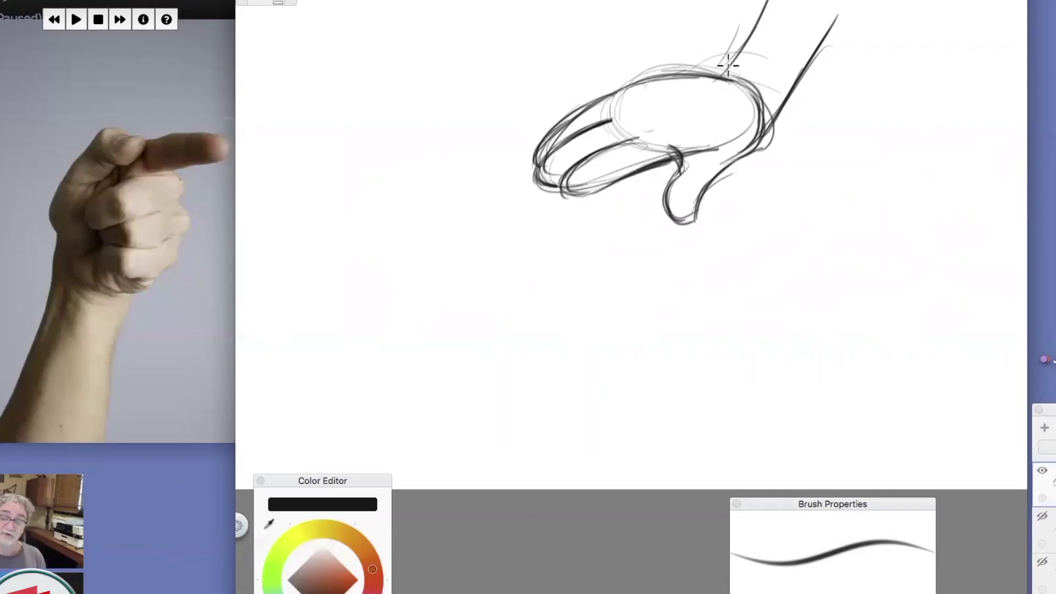
left_click_drag(764, 1, 735, 61)
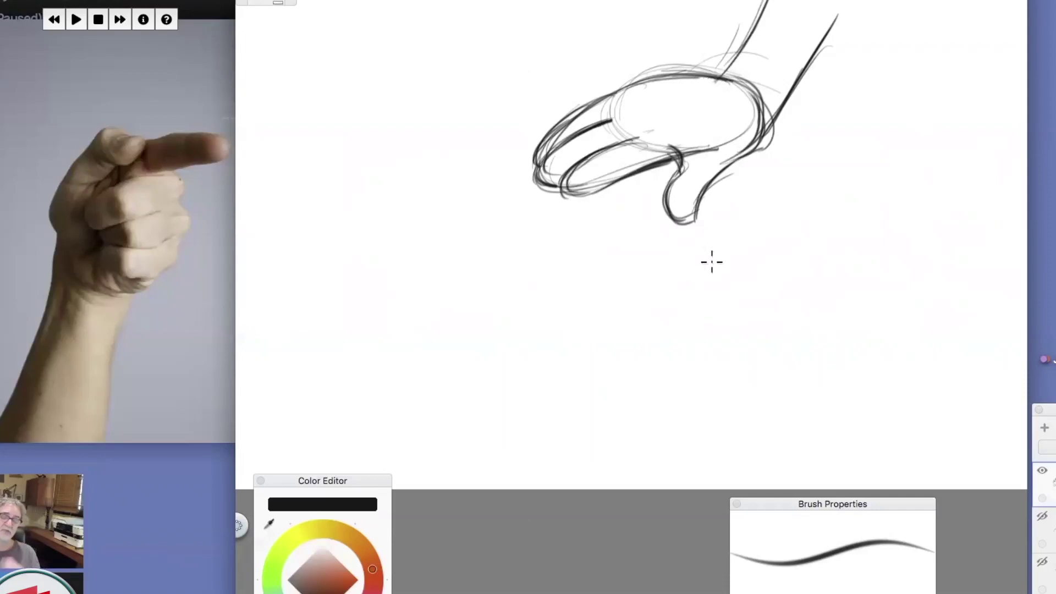
Step: Add loose guide curves around the fingertips and the heel of the hand, and restate the palm oval's lower edge
left_click_drag(579, 70, 651, 191)
left_click_drag(544, 188, 648, 191)
left_click_drag(799, 68, 762, 166)
left_click_drag(610, 99, 676, 148)
left_click_drag(609, 99, 712, 151)
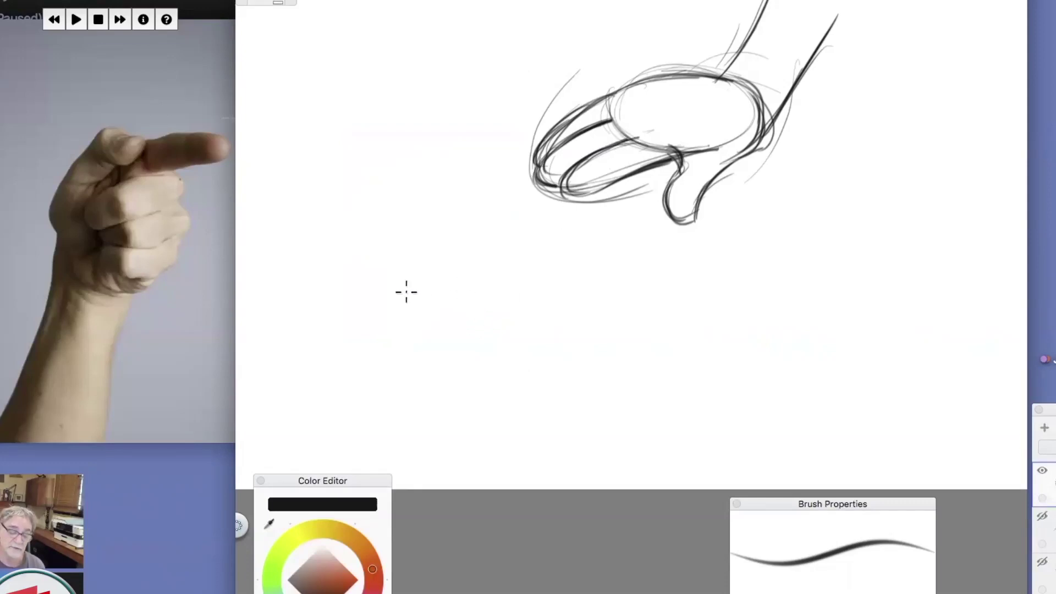
Step: Start a second hand below the first with a tilted palm oval, a sweeping fingertip arc and a short fingertip mark
mouse_move(432, 325)
left_mouse_down()
mouse_move(550, 286)
mouse_move(506, 275)
mouse_move(484, 336)
mouse_move(528, 316)
mouse_move(429, 288)
left_mouse_up()
mouse_move(334, 302)
left_mouse_down()
mouse_move(362, 299)
mouse_move(564, 231)
left_mouse_up()
left_click_drag(466, 260, 618, 249)
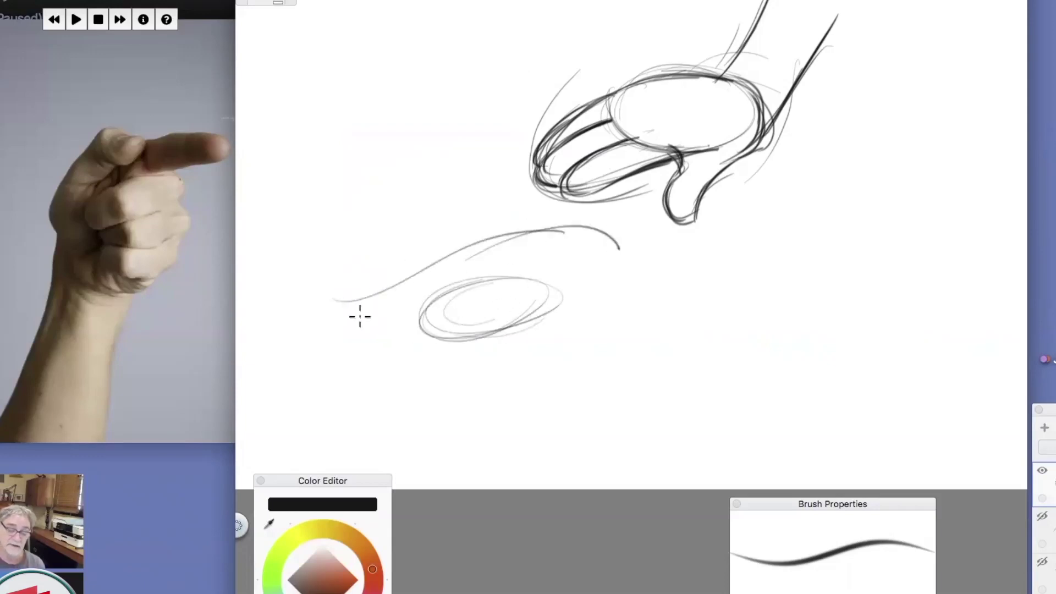
left_click_drag(350, 302, 357, 320)
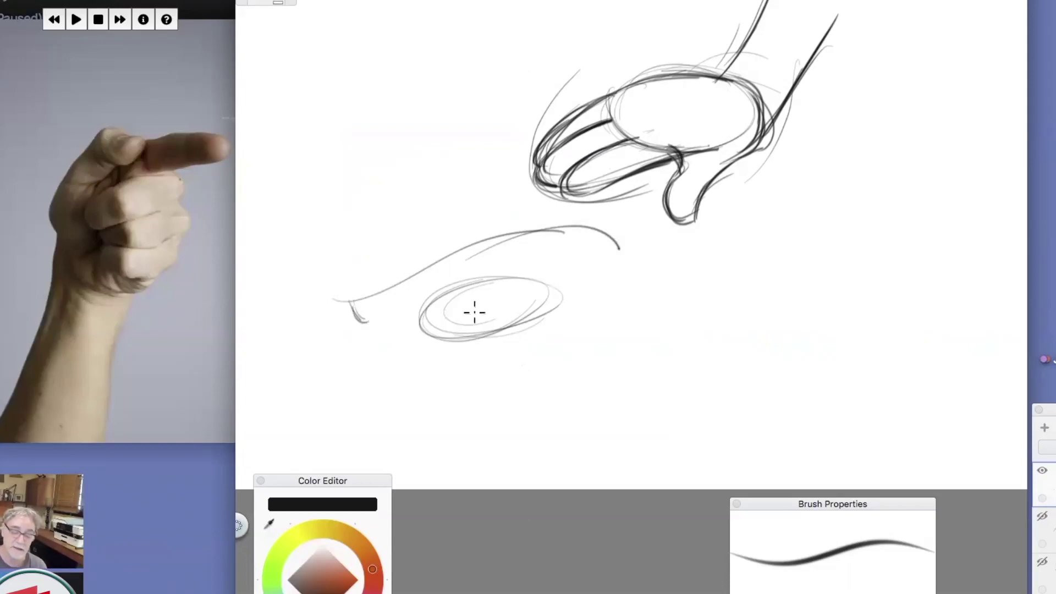
Step: Draw finger direction lines radiating from the lower hand's palm to the arc, add the thumb curve and restate the fingertip arc
left_click_drag(348, 301, 483, 319)
left_click_drag(420, 258, 500, 318)
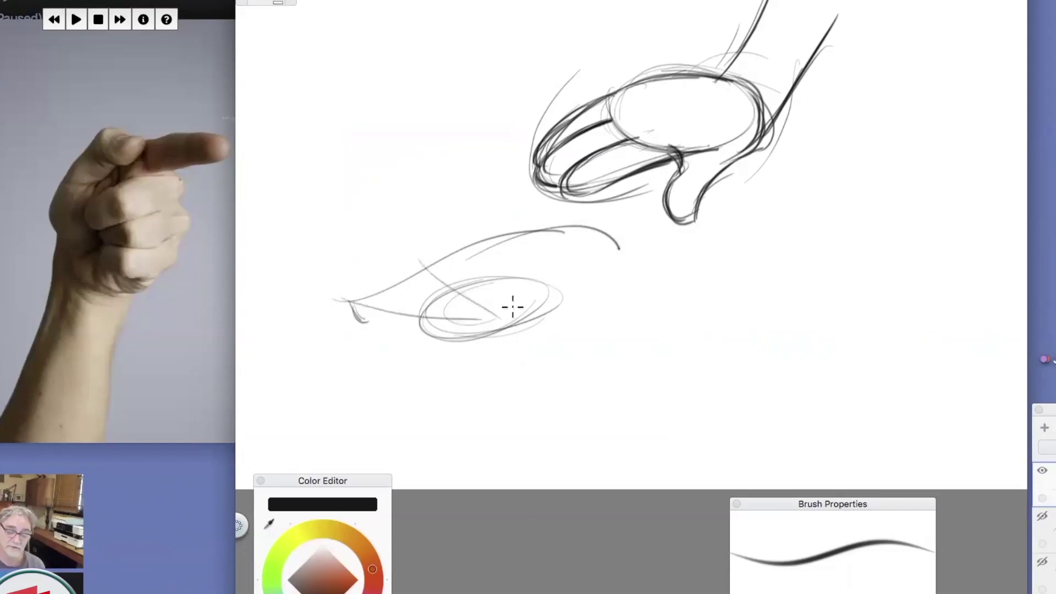
mouse_move(505, 230)
left_mouse_down()
mouse_move(502, 301)
mouse_move(604, 222)
left_mouse_up()
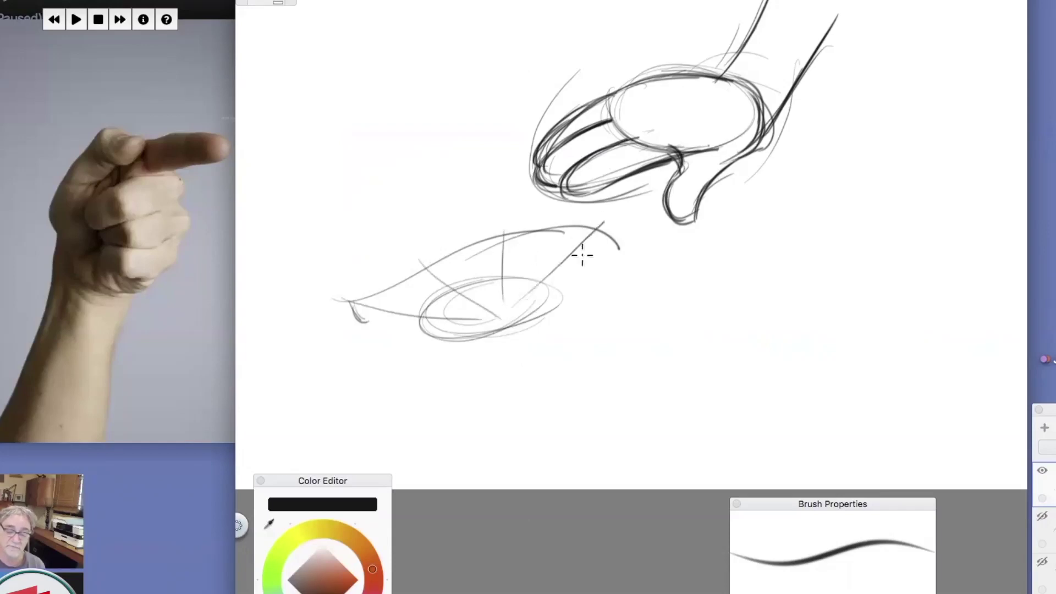
mouse_move(564, 260)
left_mouse_down()
mouse_move(559, 304)
mouse_move(582, 295)
mouse_move(586, 262)
mouse_move(647, 301)
left_mouse_up()
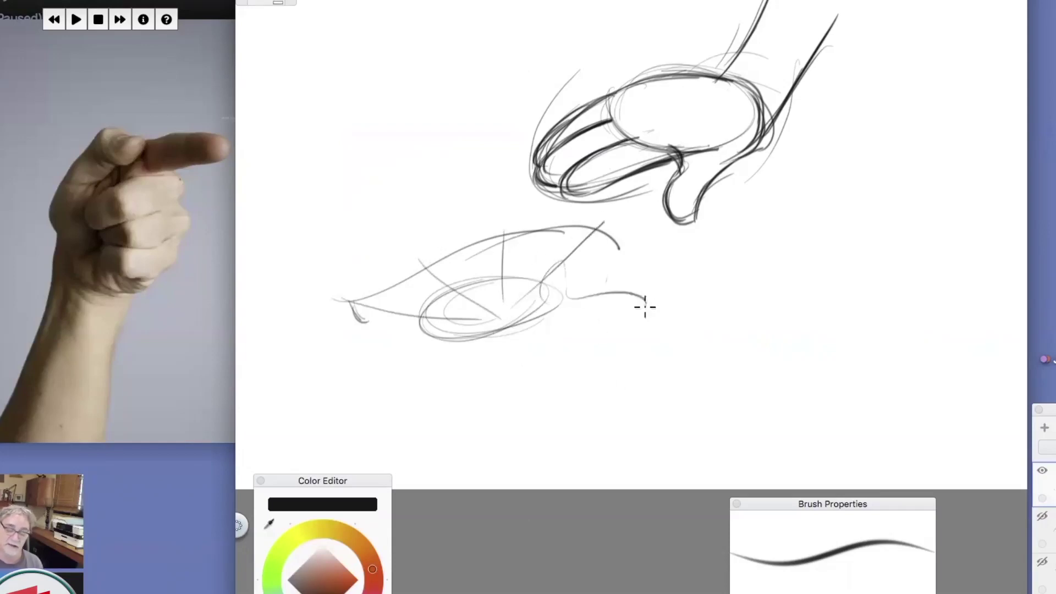
mouse_move(330, 278)
left_mouse_down()
mouse_move(351, 293)
mouse_move(502, 232)
mouse_move(618, 229)
left_mouse_up()
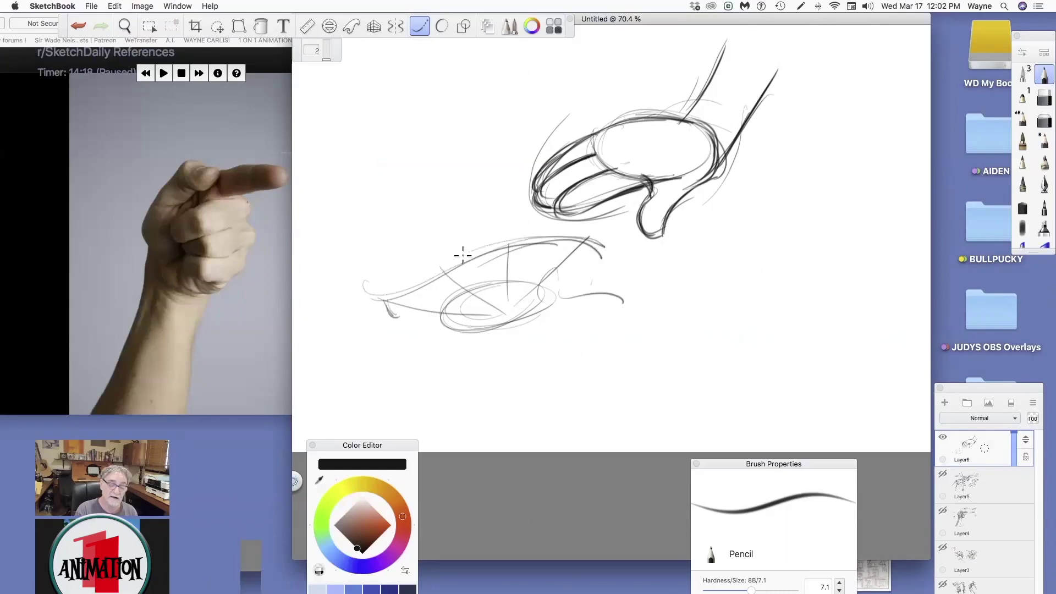
Step: Extend the lower hand's fingertip arc and add parallel lines giving width to the first three fingers from the left
mouse_move(463, 255)
left_mouse_down()
mouse_move(391, 295)
mouse_move(455, 316)
mouse_move(411, 294)
mouse_move(427, 299)
mouse_move(369, 298)
mouse_move(498, 246)
mouse_move(593, 232)
left_mouse_up()
left_click_drag(381, 314, 452, 318)
left_click_drag(385, 300, 450, 310)
left_click_drag(428, 277, 469, 300)
left_click_drag(446, 260, 484, 299)
mouse_move(500, 245)
left_mouse_down()
mouse_move(498, 302)
mouse_move(484, 314)
mouse_move(506, 317)
left_mouse_up()
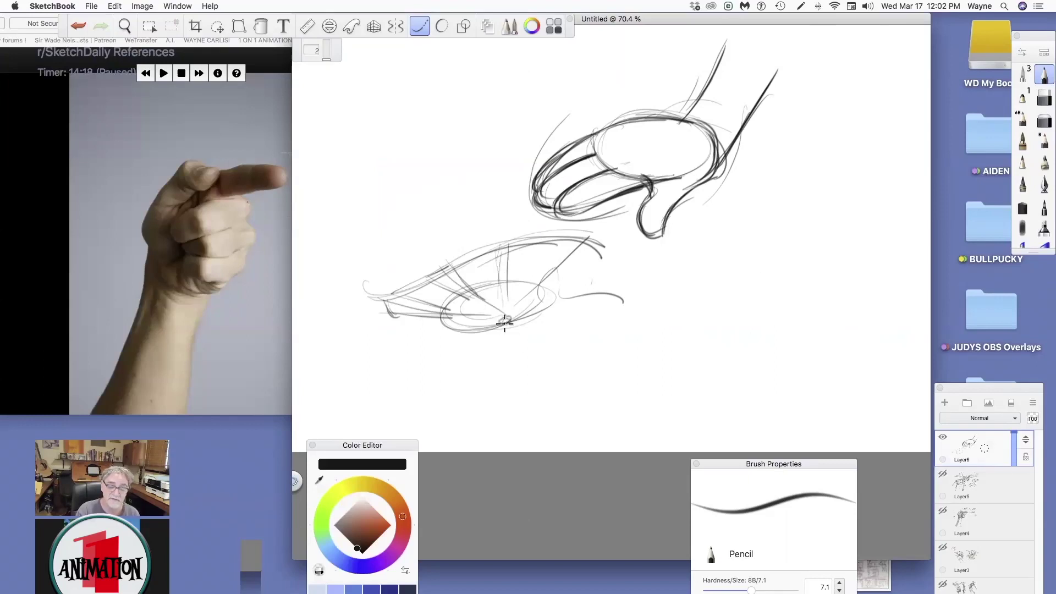
left_click_drag(498, 245, 503, 322)
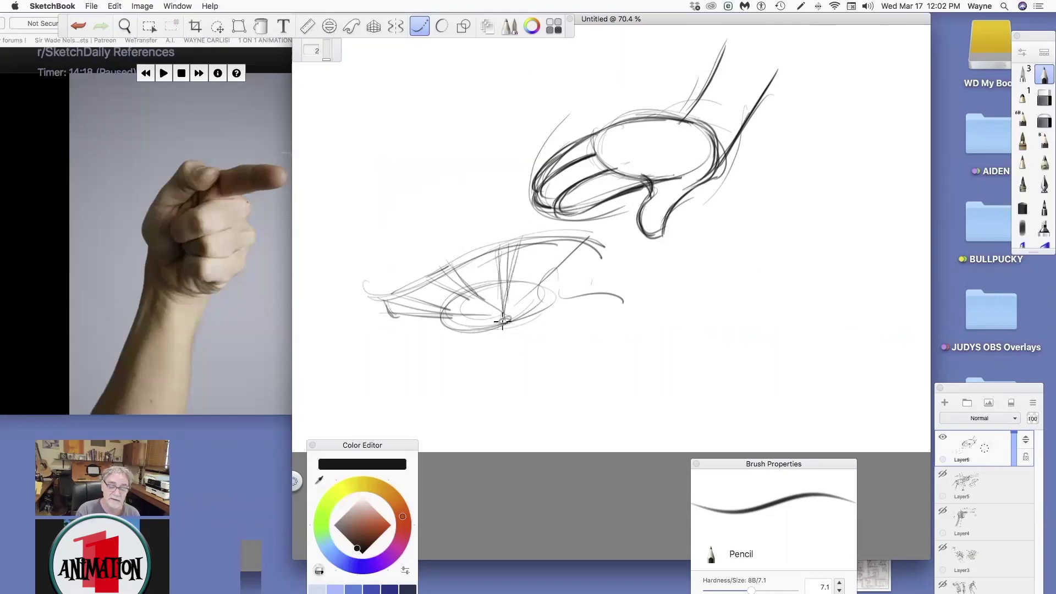
Step: Mark the fingertip ends along the arc, widen the rightmost finger and darken the palm's lower edge
mouse_move(497, 248)
left_mouse_down()
mouse_move(503, 320)
mouse_move(577, 245)
mouse_move(518, 299)
mouse_move(562, 237)
left_mouse_up()
left_click_drag(447, 269, 413, 285)
left_click_drag(493, 248, 591, 240)
left_click_drag(477, 328, 518, 316)
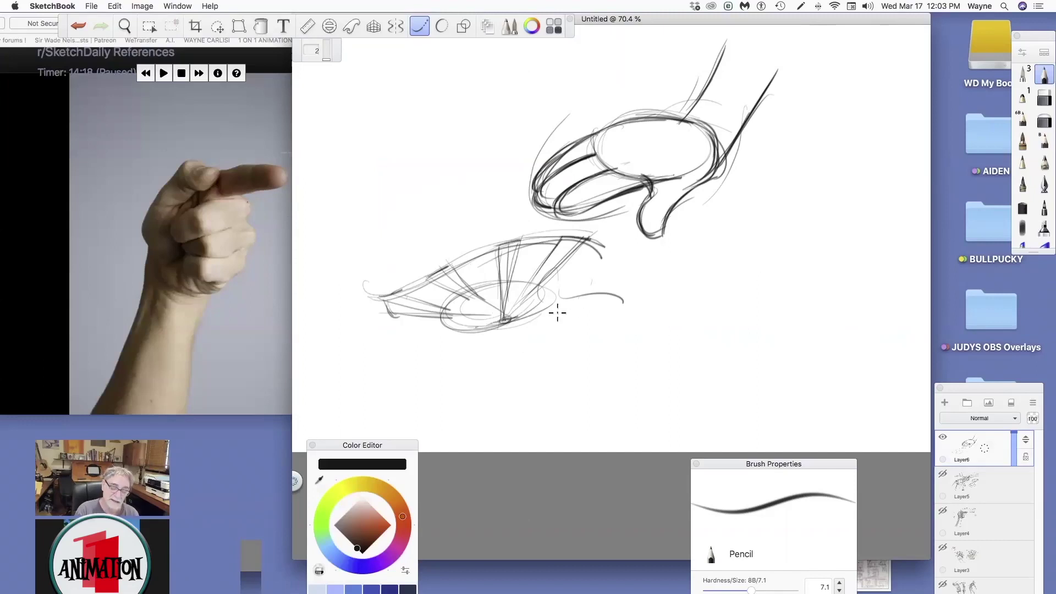
Step: Reinforce the lower hand's palm oval and the web beside the thumb, and add a second thumb contour stroke
mouse_move(462, 290)
left_mouse_down()
mouse_move(499, 313)
mouse_move(525, 286)
left_mouse_up()
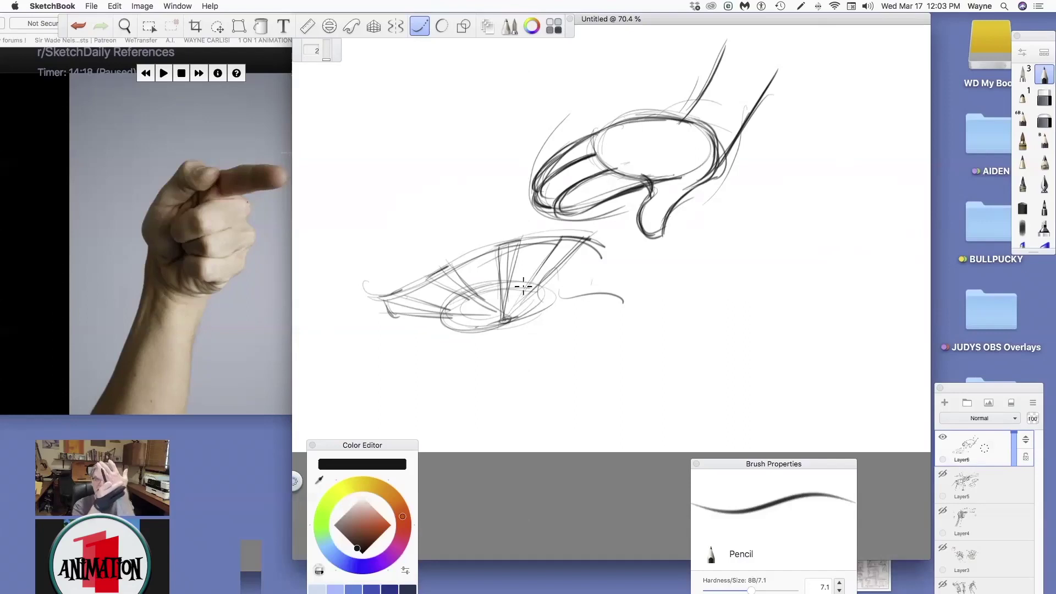
mouse_move(447, 310)
left_mouse_down()
mouse_move(477, 298)
mouse_move(531, 313)
left_mouse_up()
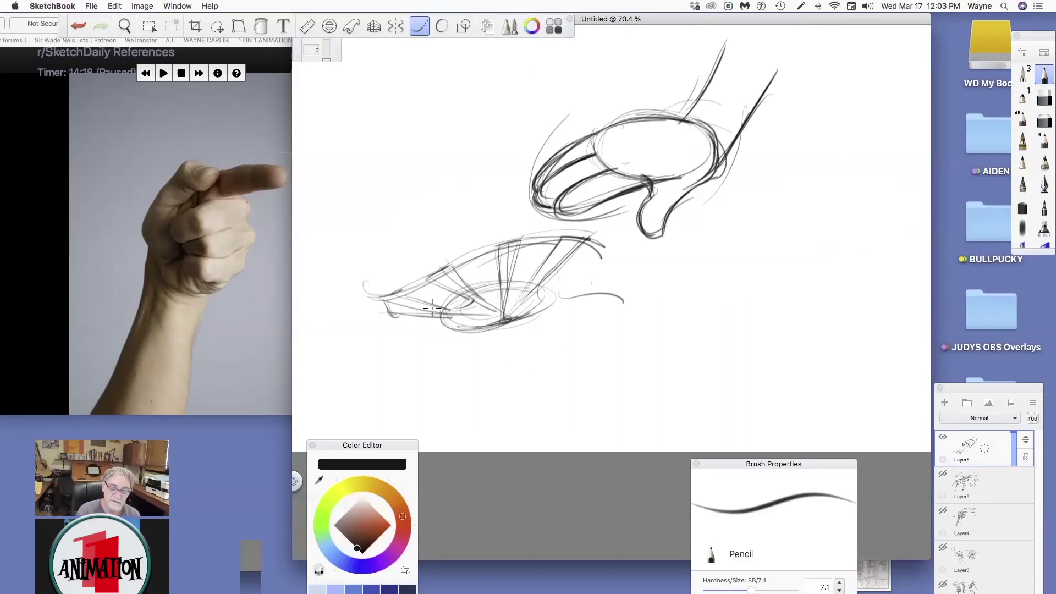
mouse_move(446, 317)
left_mouse_down()
mouse_move(453, 327)
mouse_move(528, 316)
mouse_move(545, 298)
left_mouse_up()
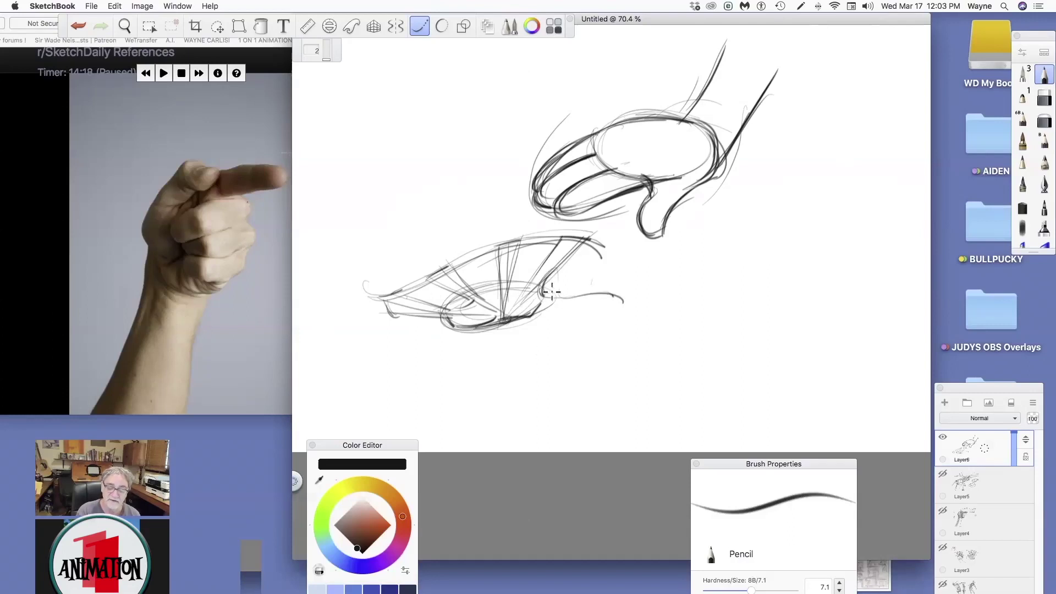
left_click_drag(555, 296, 616, 291)
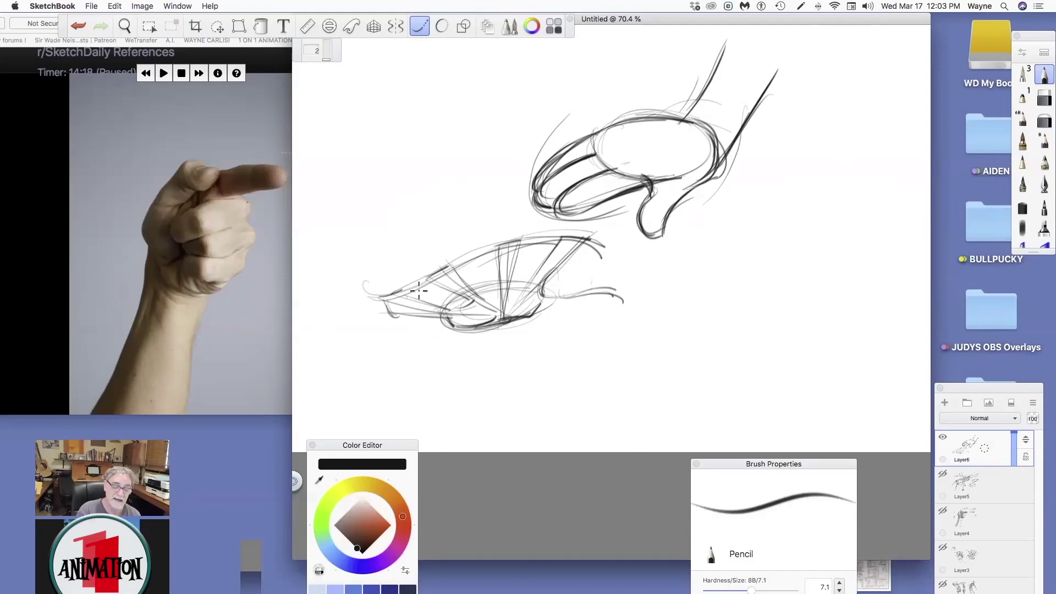
Step: Draw concentric knuckle arcs across the lower hand's fingers between the fingertip arc and the palm
mouse_move(388, 308)
left_mouse_down()
mouse_move(403, 310)
mouse_move(491, 261)
left_mouse_up()
left_click_drag(449, 289, 530, 259)
left_click_drag(537, 267, 583, 252)
left_click_drag(497, 266, 555, 256)
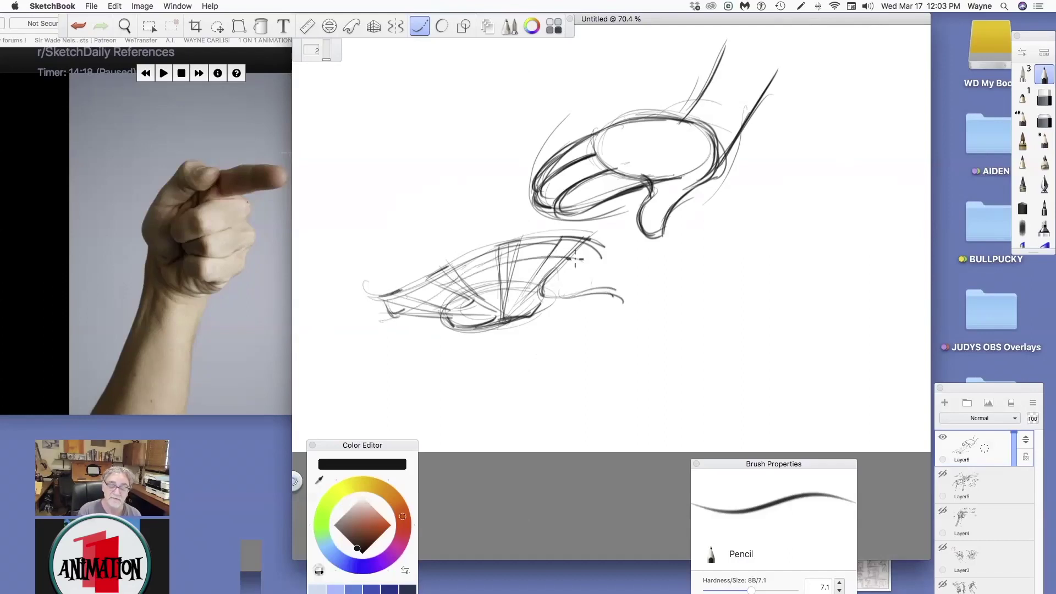
mouse_move(418, 320)
left_mouse_down()
mouse_move(466, 295)
mouse_move(587, 272)
left_mouse_up()
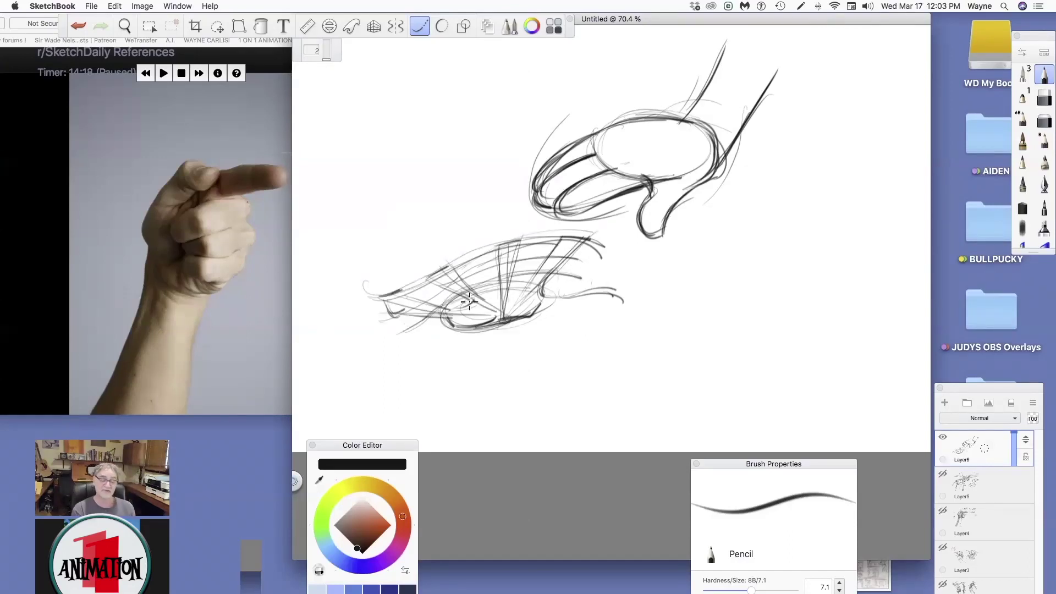
mouse_move(451, 305)
left_mouse_down()
mouse_move(525, 282)
mouse_move(564, 285)
left_mouse_up()
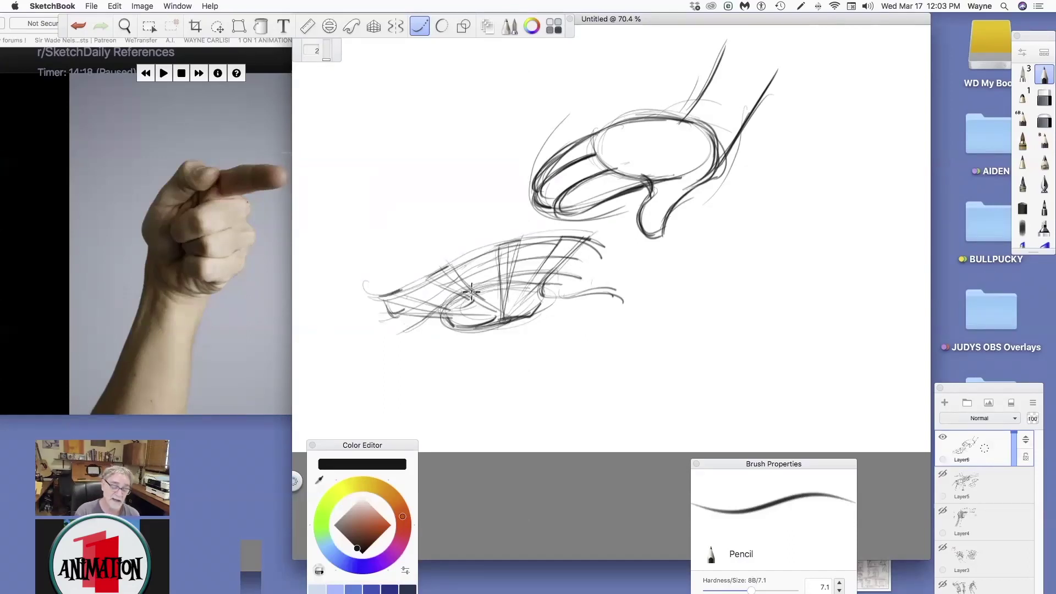
Step: Darken the lower hand's finger contours and tips from left to right, adding short crease lines inside the fingers
left_click_drag(379, 310, 395, 316)
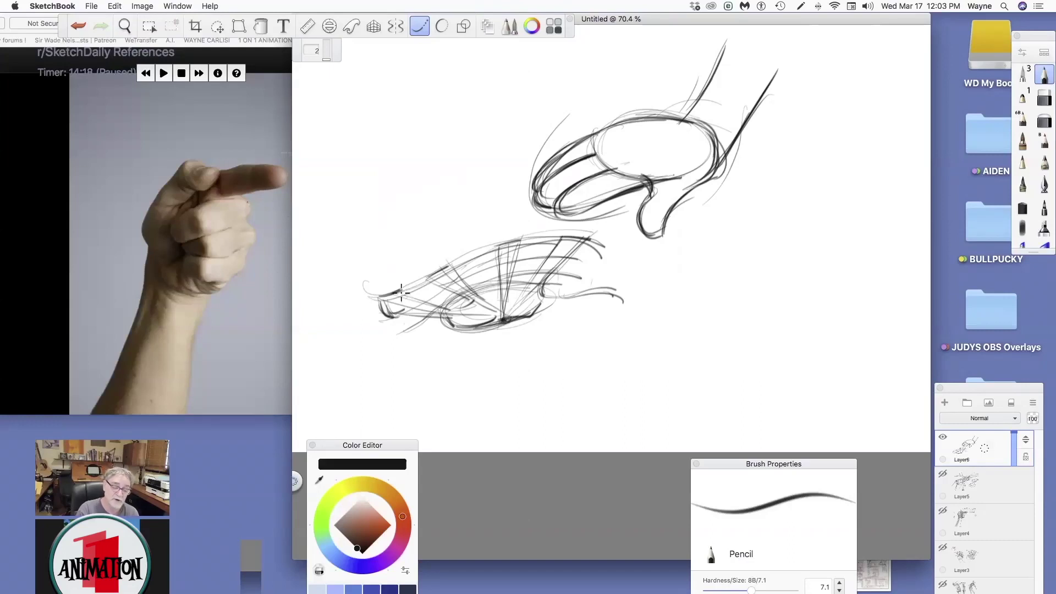
left_click_drag(399, 290, 451, 310)
mouse_move(431, 276)
left_mouse_down()
mouse_move(450, 266)
mouse_move(433, 290)
mouse_move(456, 305)
mouse_move(486, 292)
left_mouse_up()
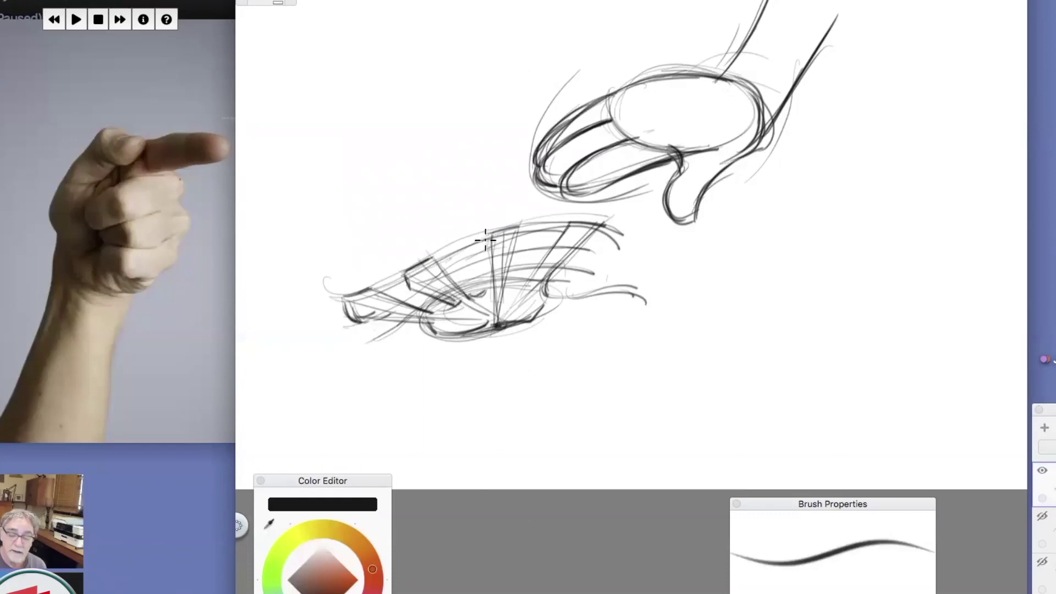
left_click_drag(487, 241, 477, 296)
mouse_move(520, 226)
left_mouse_down()
mouse_move(516, 247)
mouse_move(523, 242)
left_mouse_up()
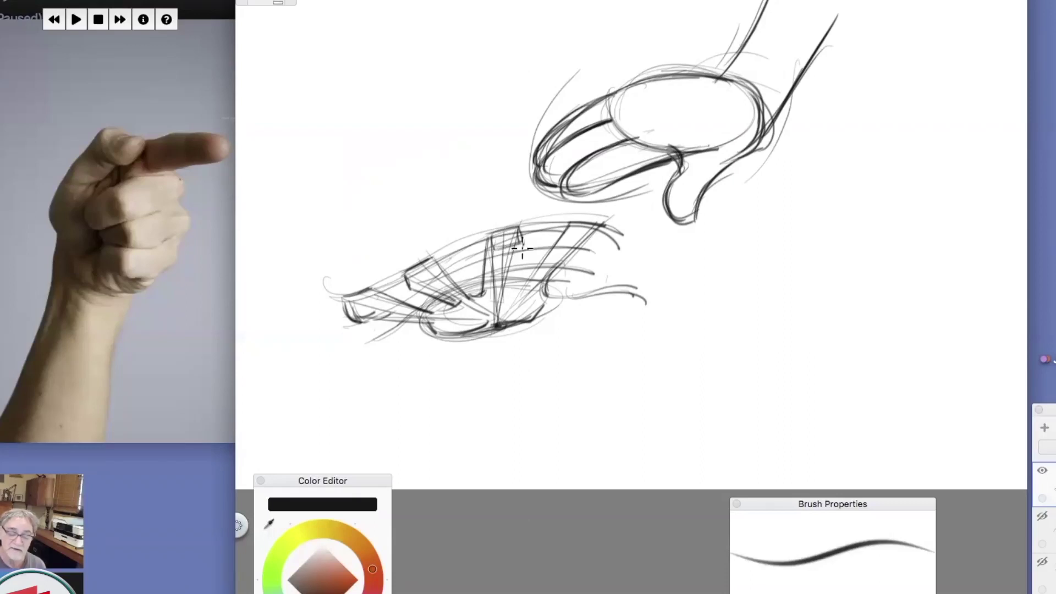
left_click_drag(407, 276, 436, 285)
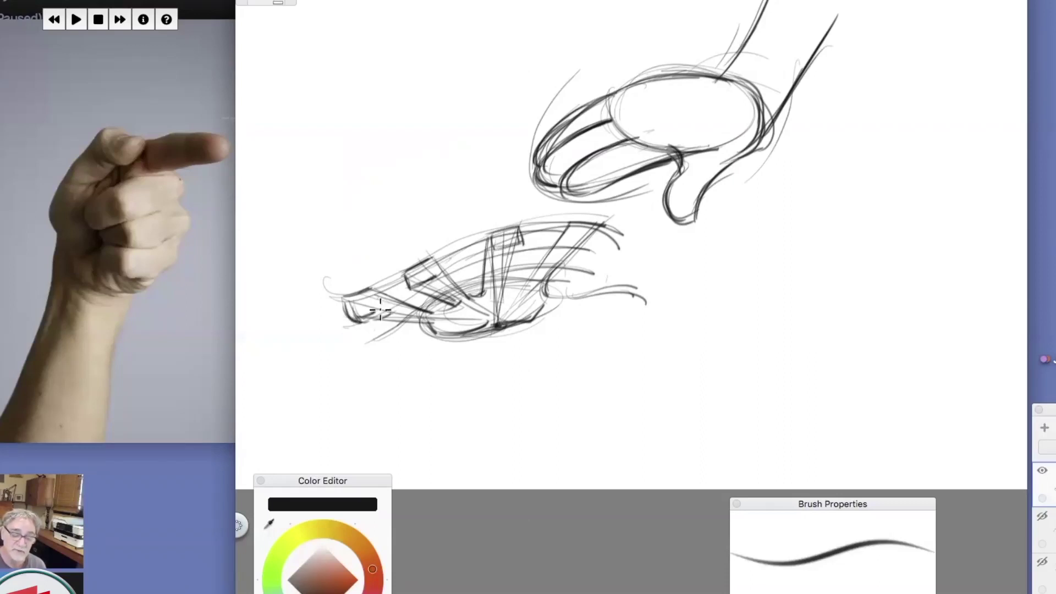
mouse_move(494, 250)
left_mouse_down()
mouse_move(486, 293)
mouse_move(503, 266)
mouse_move(498, 293)
mouse_move(518, 288)
mouse_move(560, 226)
mouse_move(592, 243)
mouse_move(601, 232)
mouse_move(600, 242)
mouse_move(573, 223)
mouse_move(536, 302)
left_mouse_up()
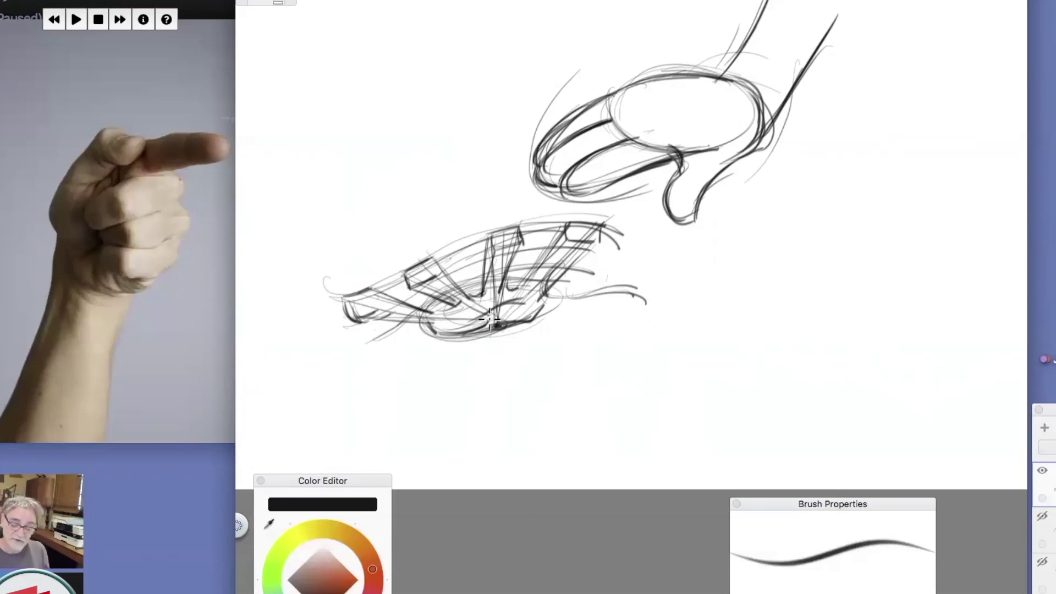
Step: Outline the lower hand's thumb with its nail and underside, and extend the fingertip arc around both ends of the hand
mouse_move(497, 322)
left_mouse_down()
mouse_move(624, 301)
mouse_move(554, 292)
mouse_move(559, 280)
mouse_move(560, 304)
mouse_move(614, 296)
mouse_move(564, 292)
mouse_move(599, 301)
mouse_move(600, 291)
mouse_move(599, 301)
mouse_move(632, 311)
left_mouse_up()
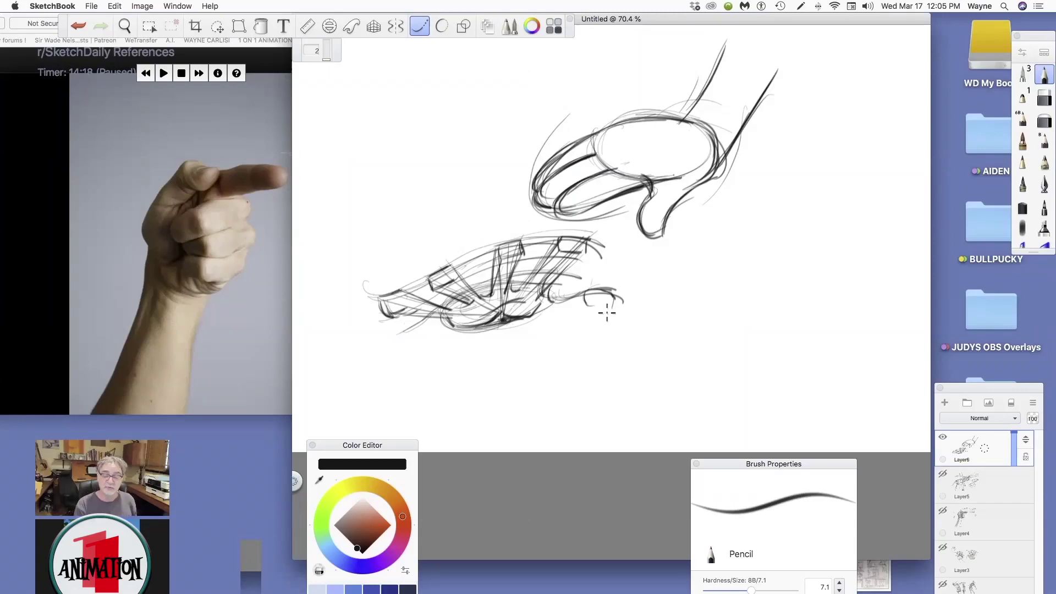
mouse_move(342, 286)
left_mouse_down()
mouse_move(372, 305)
mouse_move(545, 240)
mouse_move(628, 291)
mouse_move(620, 324)
left_mouse_up()
left_click_drag(588, 243, 608, 278)
mouse_move(605, 289)
left_mouse_down()
mouse_move(614, 313)
mouse_move(532, 333)
mouse_move(547, 311)
mouse_move(480, 329)
mouse_move(526, 320)
left_mouse_up()
left_click_drag(551, 287, 597, 289)
left_click_drag(535, 316, 467, 340)
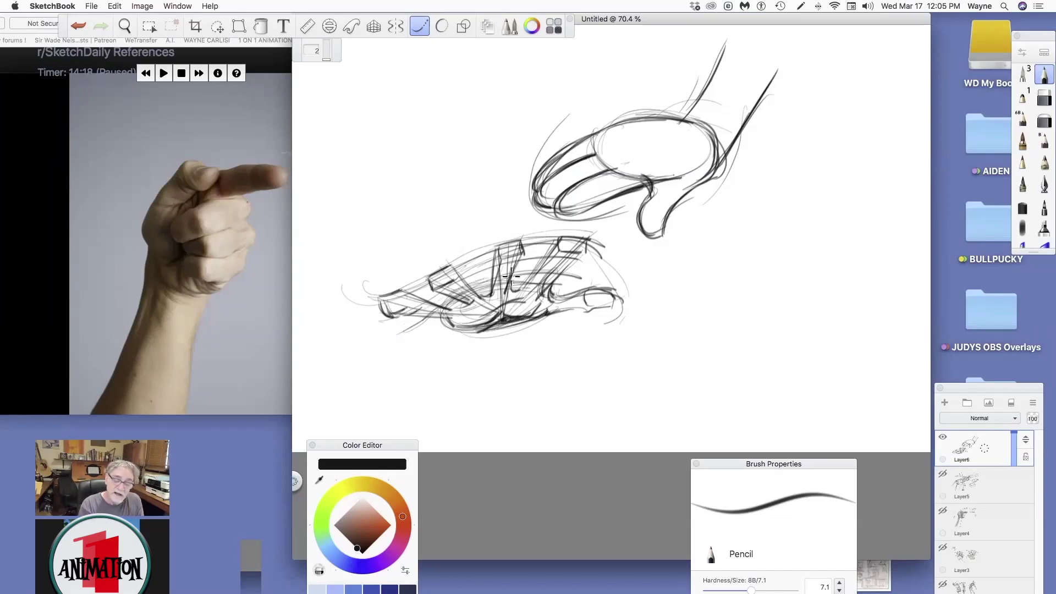
Step: Draw the knuckle arcs across the lower hand's fingers more heavily, extending them past the leftmost finger
left_click_drag(511, 270, 581, 266)
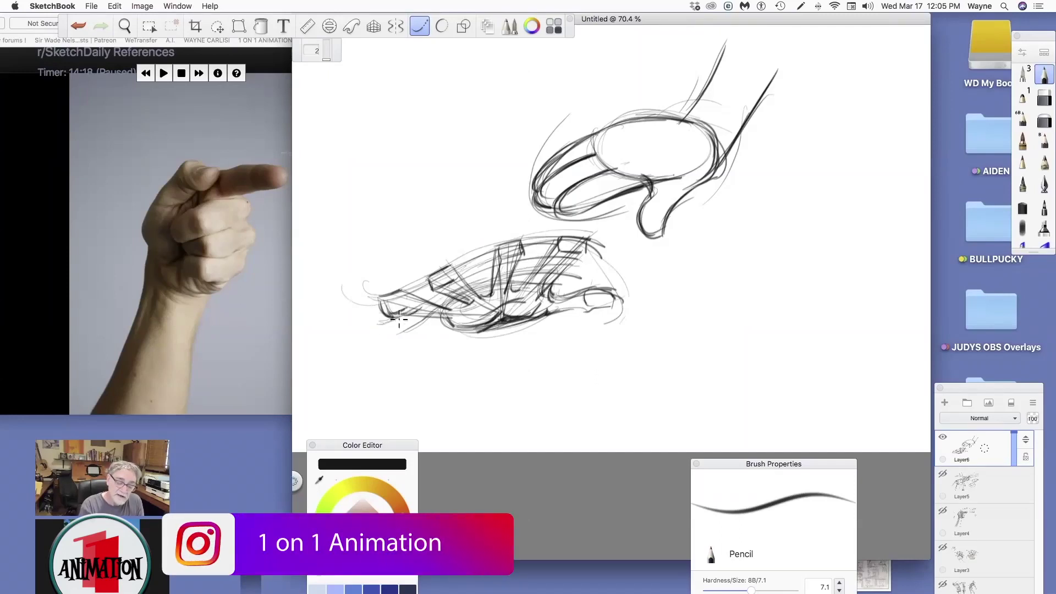
mouse_move(470, 287)
left_mouse_down()
mouse_move(586, 271)
mouse_move(542, 266)
mouse_move(581, 267)
left_mouse_up()
left_click_drag(458, 287, 378, 335)
mouse_move(447, 293)
left_mouse_down()
mouse_move(465, 278)
mouse_move(515, 273)
left_mouse_up()
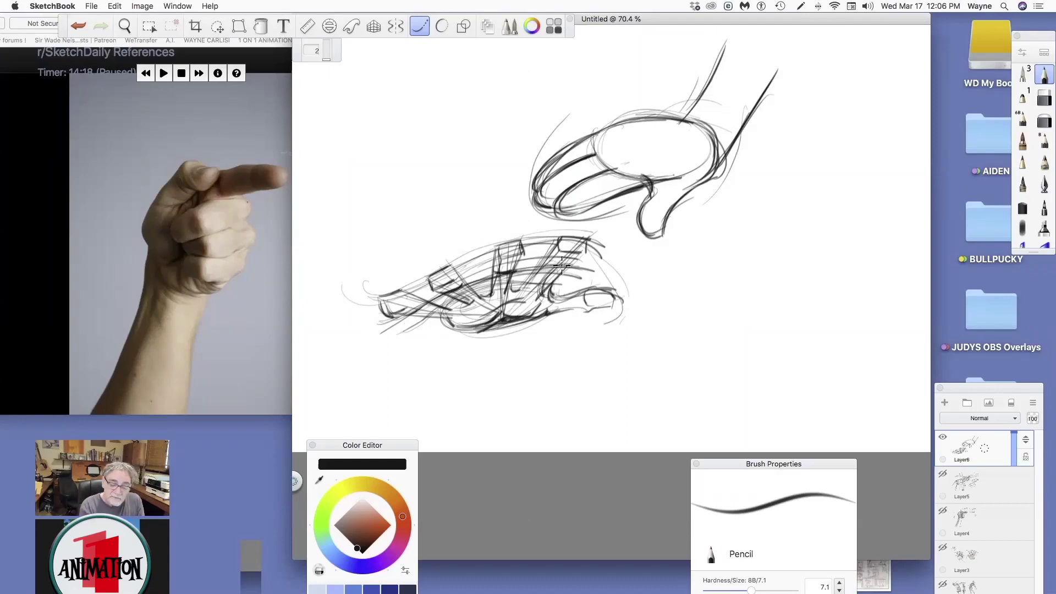
Step: Mark the finger joints and bases on the lower hand, and reinforce the finger contours and the palm's lower edge
left_click_drag(544, 263, 554, 263)
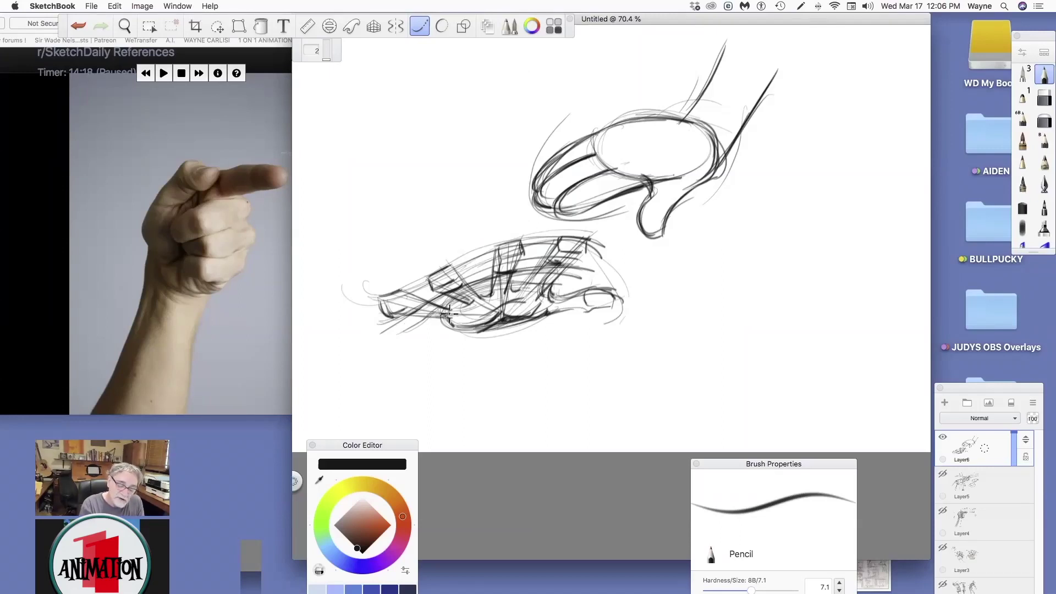
left_click_drag(446, 316, 480, 298)
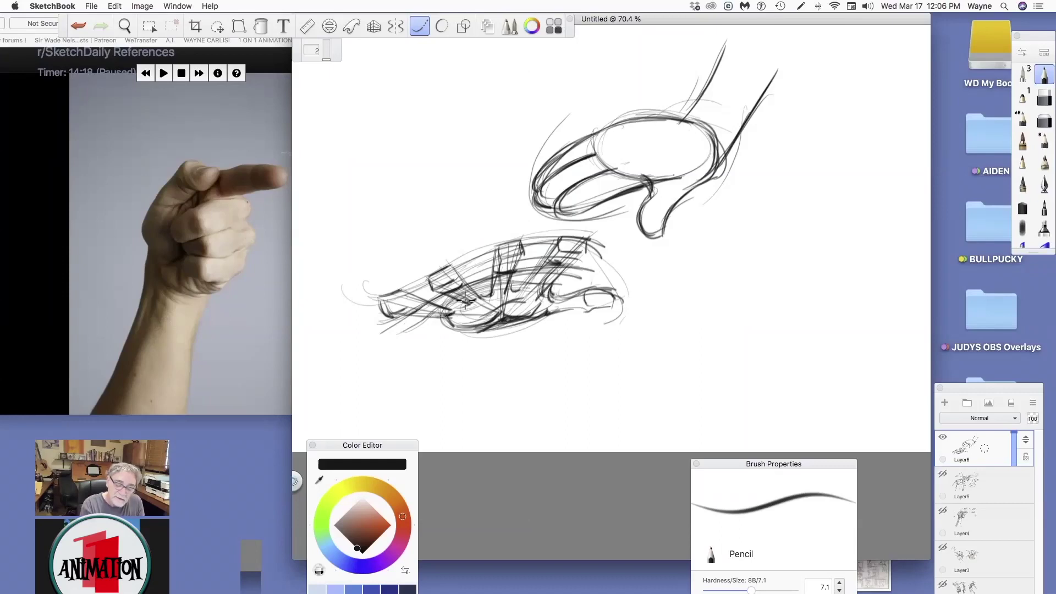
mouse_move(528, 300)
left_mouse_down()
mouse_move(550, 279)
mouse_move(543, 288)
left_mouse_up()
mouse_move(405, 320)
left_mouse_down()
mouse_move(454, 308)
mouse_move(379, 297)
mouse_move(449, 267)
mouse_move(469, 283)
mouse_move(522, 242)
mouse_move(520, 294)
left_mouse_up()
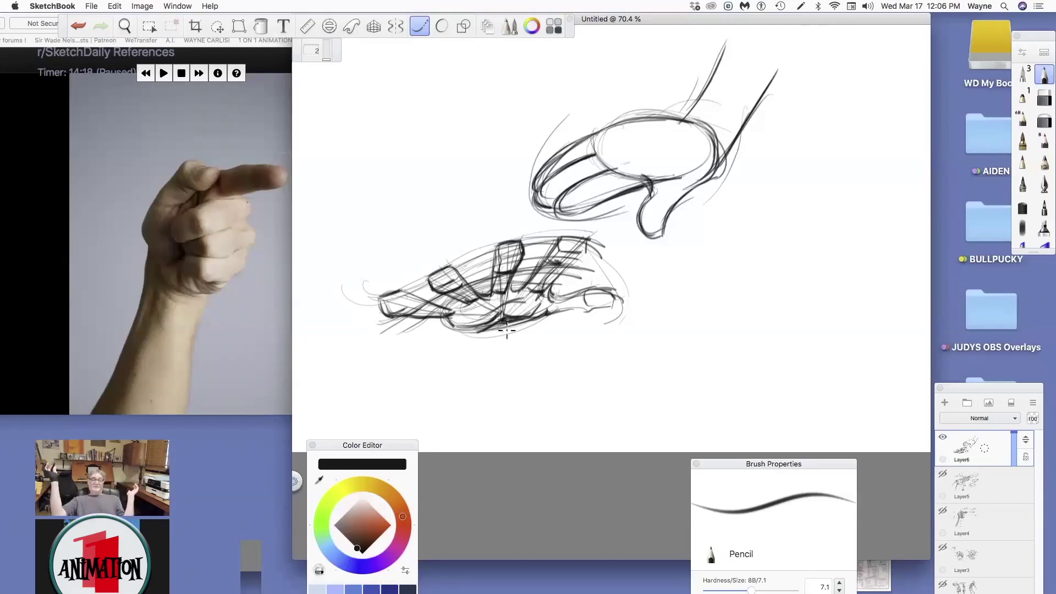
mouse_move(586, 245)
left_mouse_down()
mouse_move(547, 295)
mouse_move(553, 314)
mouse_move(452, 330)
left_mouse_up()
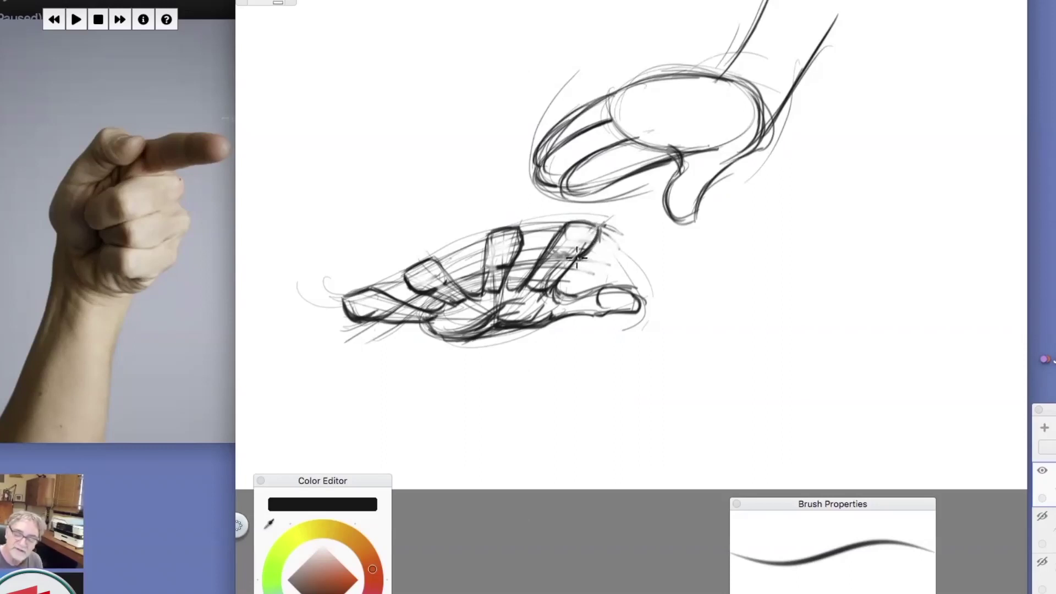
Step: Choose a reddish brown and draw three arcs across the lower hand through the fingertips, middle knuckles and finger bases
left_click(328, 582)
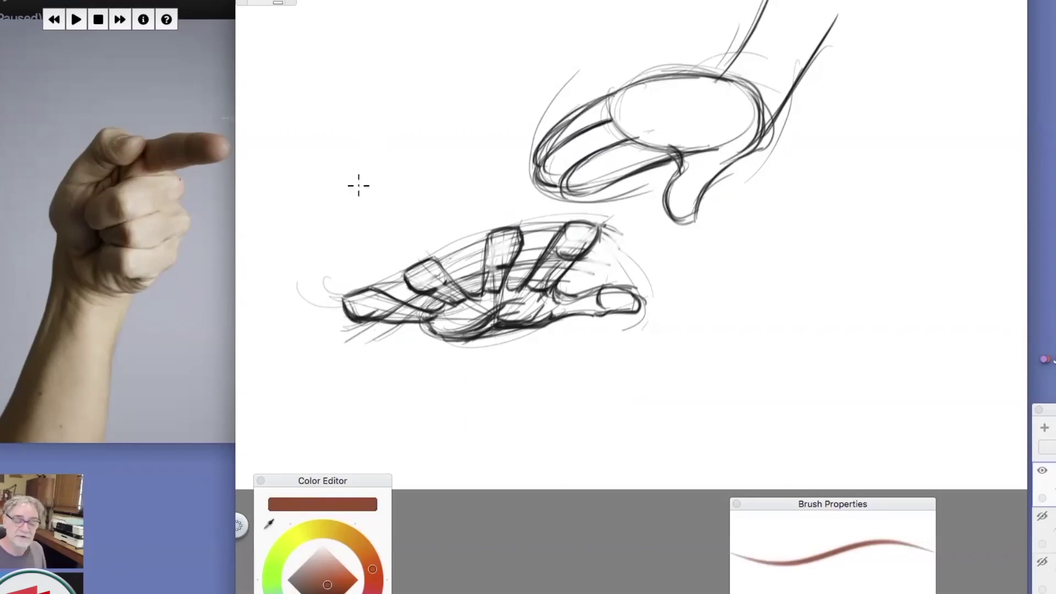
left_click_drag(323, 298, 657, 252)
mouse_move(372, 335)
left_mouse_down()
mouse_move(526, 289)
mouse_move(605, 285)
left_mouse_up()
mouse_move(351, 324)
left_mouse_down()
mouse_move(439, 291)
mouse_move(641, 264)
left_mouse_up()
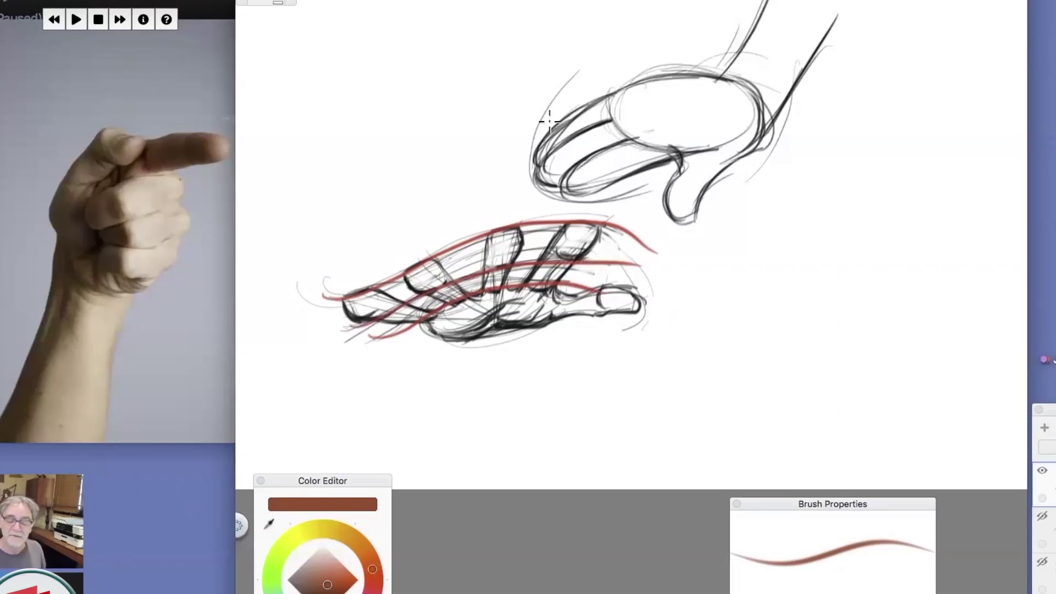
Step: Draw reddish arcs along the upper hand's fingertips and palm edge, and place a slanted stroke in the empty space beside the hands
mouse_move(546, 122)
left_mouse_down()
mouse_move(536, 144)
mouse_move(642, 188)
left_mouse_up()
mouse_move(622, 77)
left_mouse_down()
mouse_move(621, 121)
mouse_move(715, 144)
left_mouse_up()
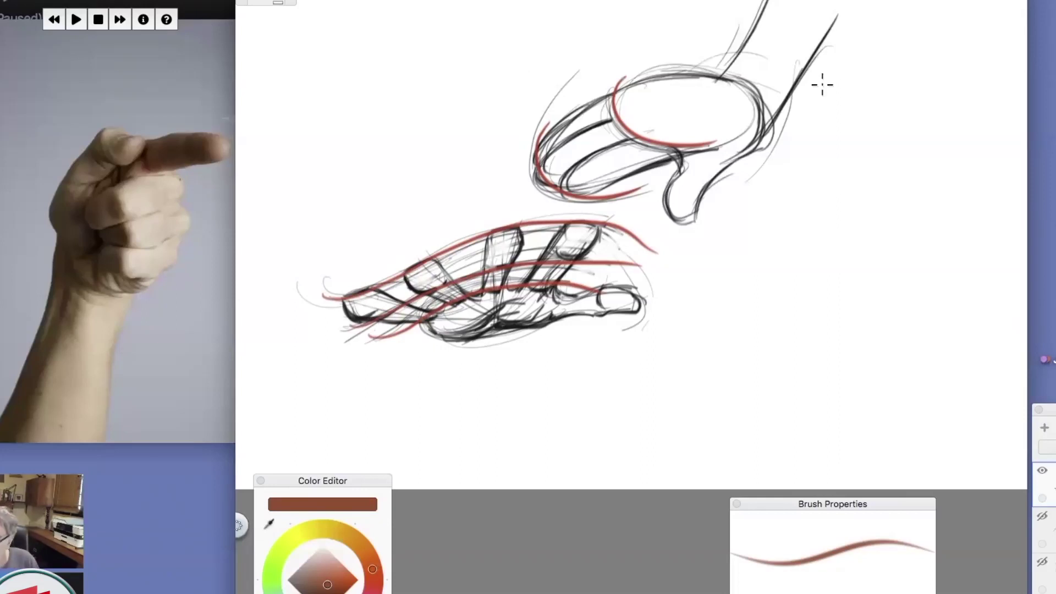
left_click_drag(789, 302, 820, 202)
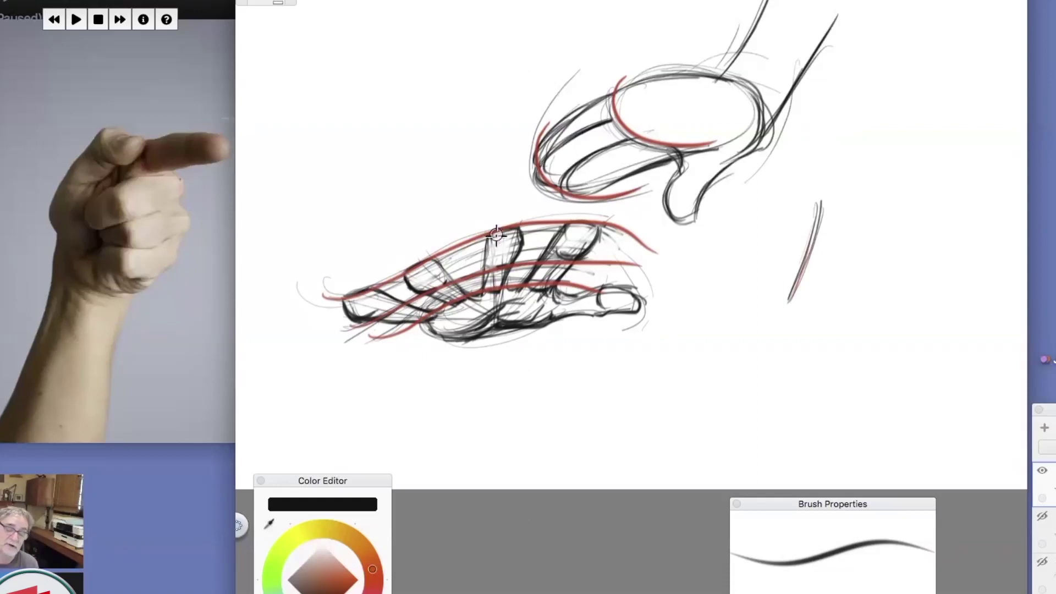
Step: Erase two of the lower hand's middle fingers, redrawing the third from the left longer and the second shorter, with rounded tips
left_click_drag(484, 232, 519, 247)
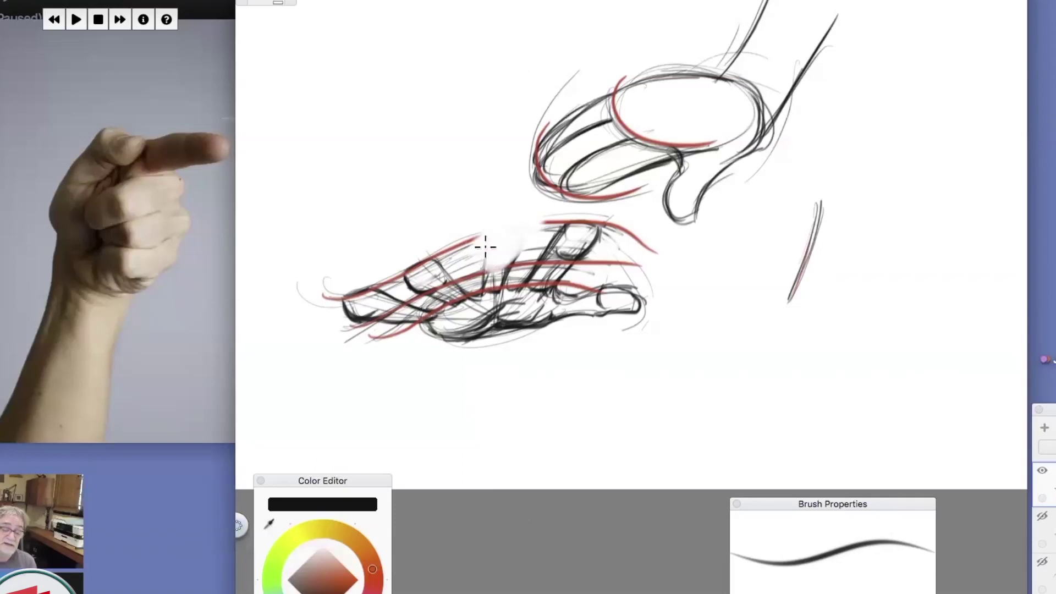
mouse_move(489, 267)
left_mouse_down()
mouse_move(483, 218)
mouse_move(483, 285)
mouse_move(483, 220)
mouse_move(483, 242)
mouse_move(506, 206)
mouse_move(486, 207)
mouse_move(523, 204)
mouse_move(489, 208)
mouse_move(527, 212)
mouse_move(494, 207)
mouse_move(516, 206)
mouse_move(499, 231)
mouse_move(524, 239)
mouse_move(509, 267)
left_mouse_up()
left_click_drag(531, 210, 507, 271)
mouse_move(488, 209)
left_mouse_down()
mouse_move(482, 231)
mouse_move(498, 254)
mouse_move(484, 245)
mouse_move(497, 231)
mouse_move(485, 238)
mouse_move(509, 247)
left_mouse_up()
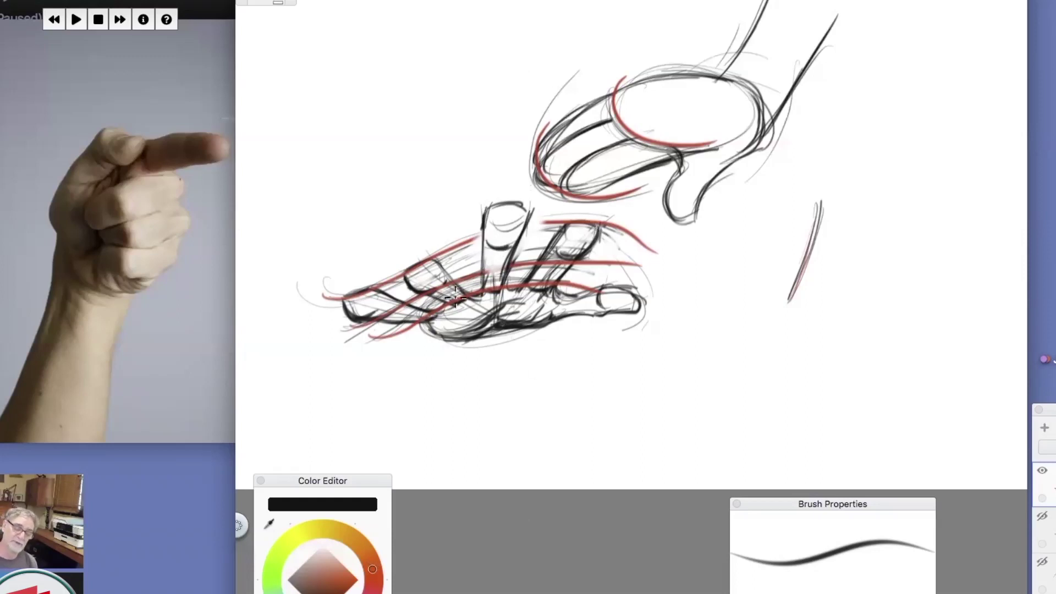
left_click_drag(410, 267, 429, 292)
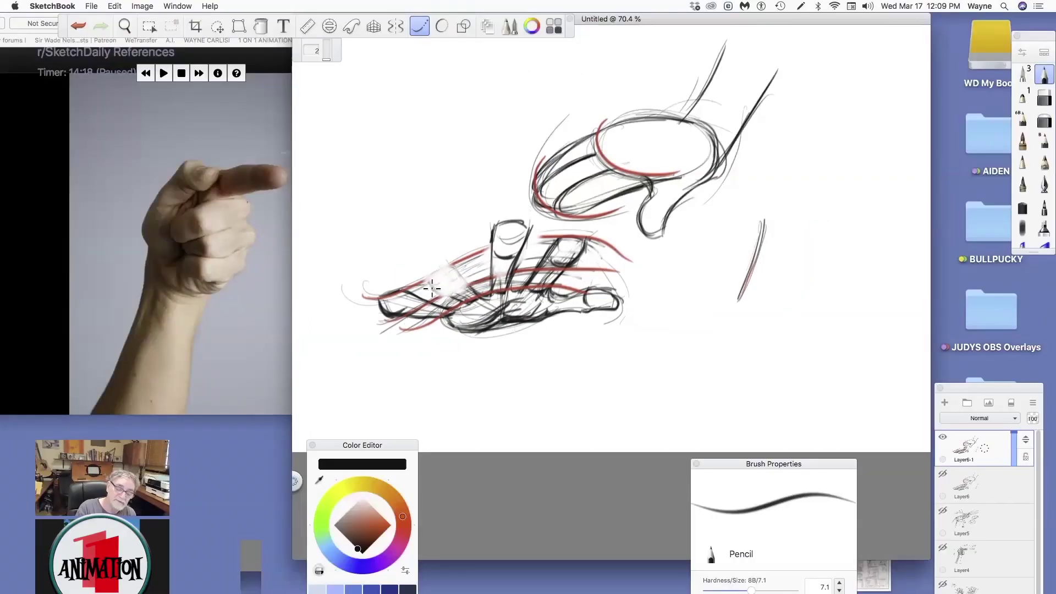
mouse_move(432, 288)
left_mouse_down()
mouse_move(461, 274)
mouse_move(448, 296)
mouse_move(479, 281)
mouse_move(463, 296)
left_mouse_up()
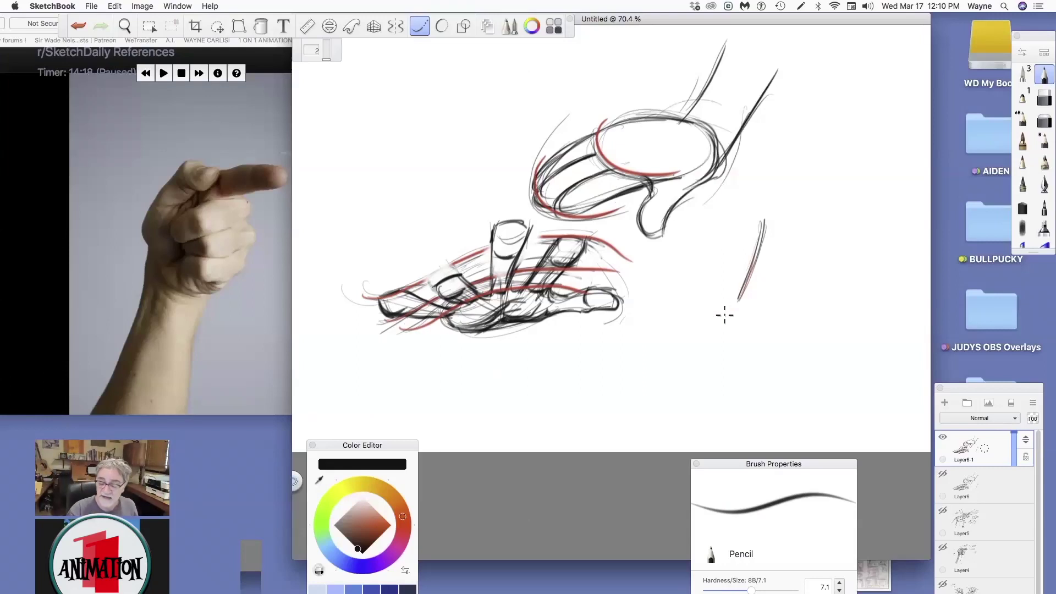
Step: Block in a third hand beside the others with the wrist, the angled back of the hand and a curved finger mass
mouse_move(737, 299)
left_mouse_down()
mouse_move(819, 319)
mouse_move(786, 221)
mouse_move(809, 172)
left_mouse_up()
mouse_move(760, 218)
left_mouse_down()
mouse_move(830, 156)
mouse_move(861, 159)
left_mouse_up()
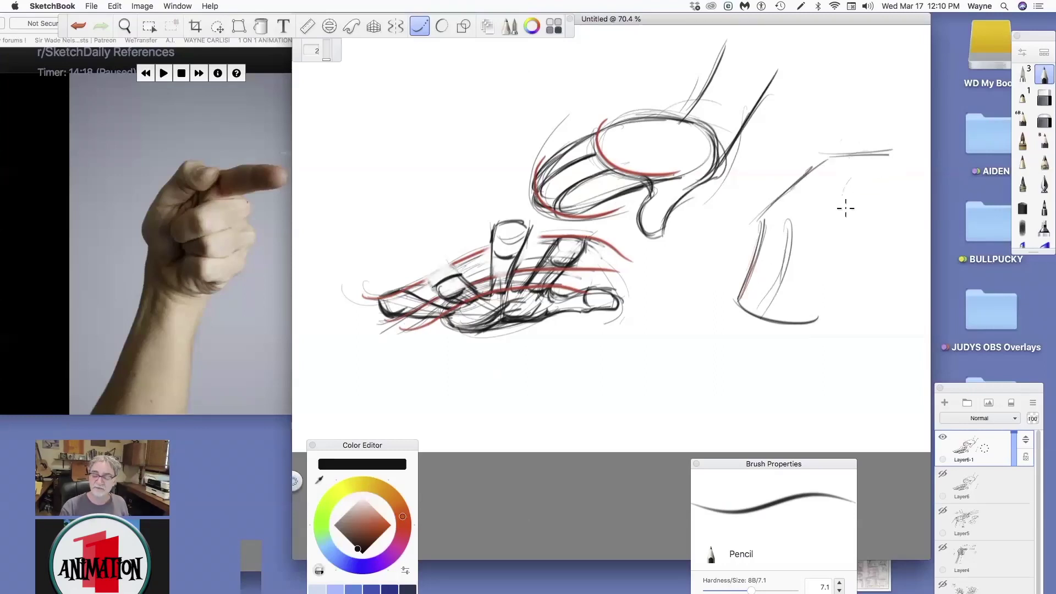
mouse_move(806, 153)
left_mouse_down()
mouse_move(889, 191)
mouse_move(843, 145)
mouse_move(887, 211)
left_mouse_up()
mouse_move(885, 169)
left_mouse_down()
mouse_move(842, 257)
mouse_move(862, 296)
left_mouse_up()
left_click_drag(870, 219, 851, 275)
left_click_drag(854, 144, 887, 190)
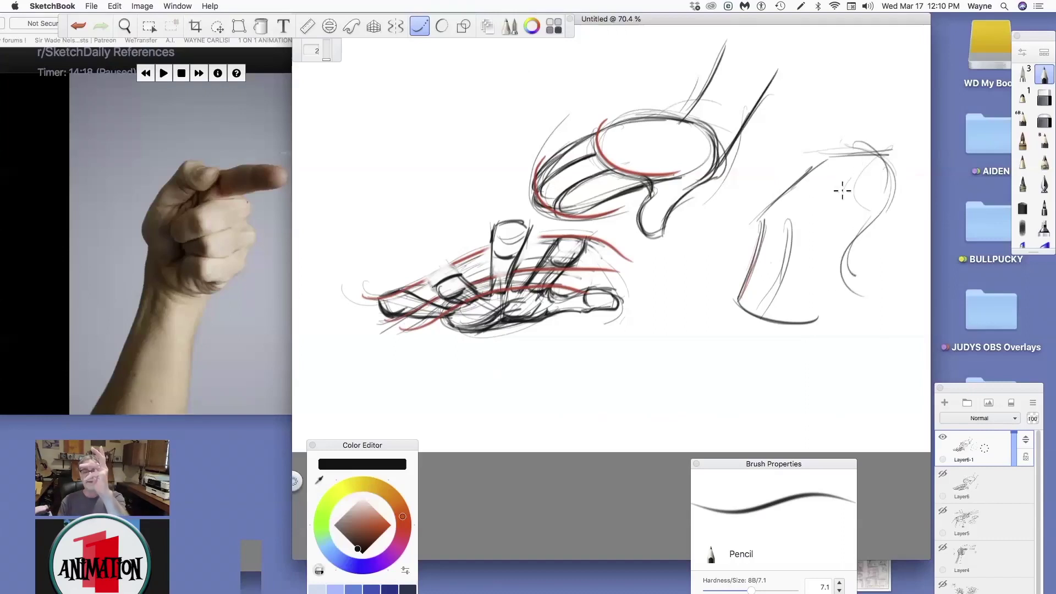
Step: Strengthen the third hand's back, sweep an arc around its finger ends and rough in the underside of the top finger
left_click_drag(767, 222, 874, 150)
mouse_move(872, 110)
left_mouse_down()
mouse_move(889, 205)
mouse_move(880, 314)
left_mouse_up()
left_click_drag(867, 259, 877, 276)
mouse_move(785, 222)
left_mouse_down()
mouse_move(824, 182)
mouse_move(883, 155)
left_mouse_up()
mouse_move(835, 184)
left_mouse_down()
mouse_move(880, 158)
mouse_move(886, 212)
left_mouse_up()
mouse_move(820, 222)
left_mouse_down()
mouse_move(882, 204)
mouse_move(871, 204)
mouse_move(869, 223)
mouse_move(795, 228)
mouse_move(828, 248)
left_mouse_up()
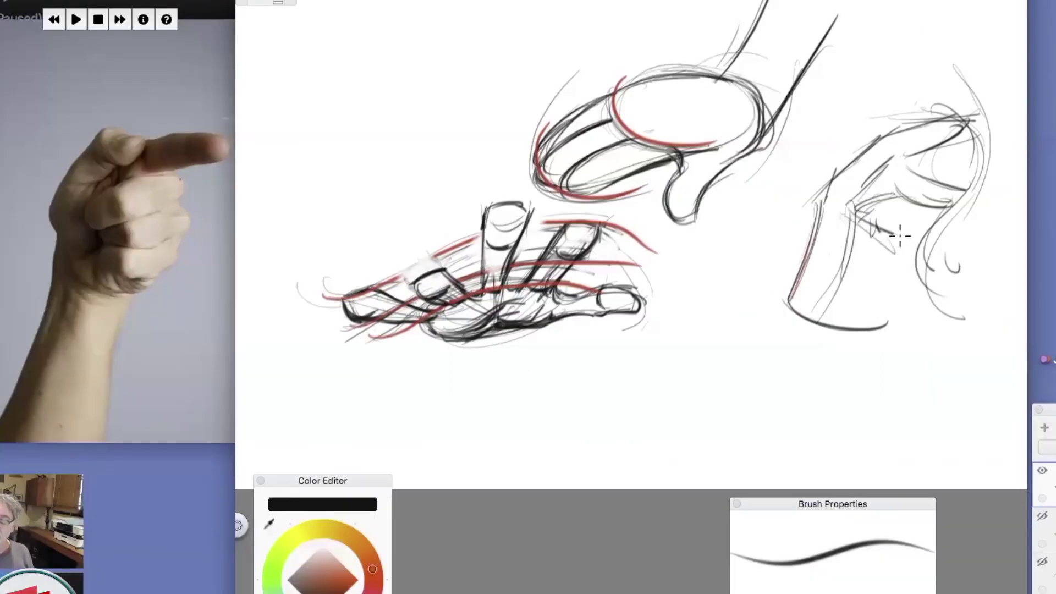
Step: Sketch the third hand's curled fingers with dividing contours, darkened fingertips and short lines for the fingers behind
left_click_drag(883, 225, 900, 236)
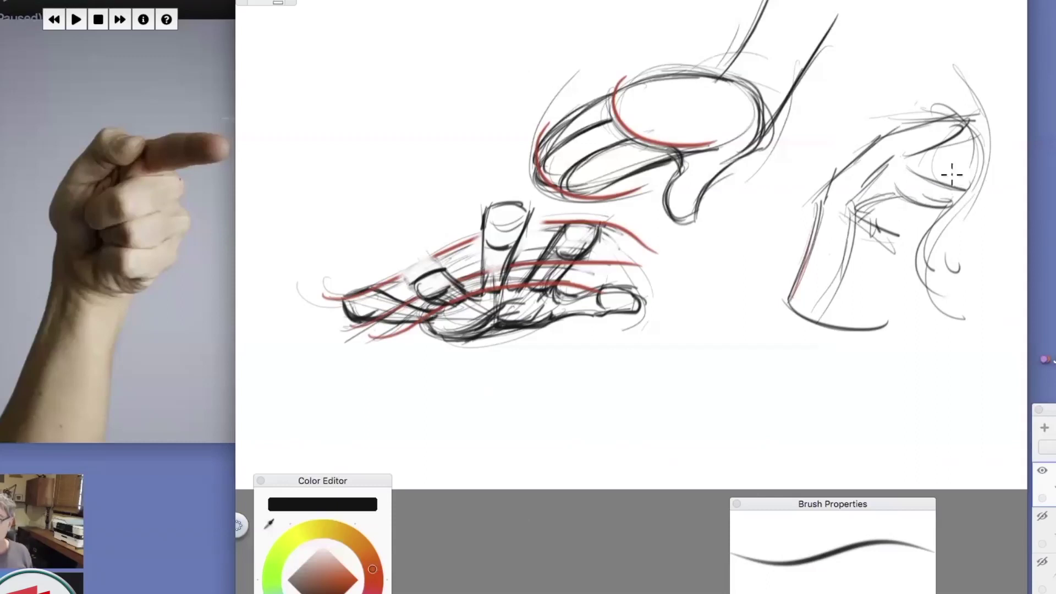
mouse_move(917, 187)
left_mouse_down()
mouse_move(978, 161)
mouse_move(971, 208)
mouse_move(959, 208)
mouse_move(966, 200)
left_mouse_up()
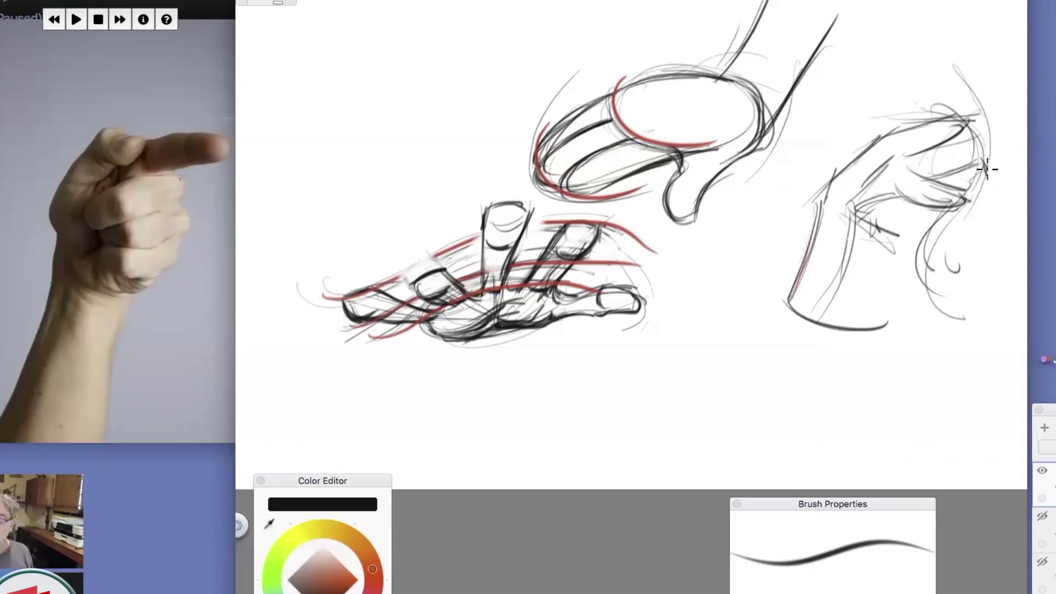
mouse_move(911, 173)
left_mouse_down()
mouse_move(982, 157)
mouse_move(977, 150)
mouse_move(981, 163)
mouse_move(969, 182)
left_mouse_up()
mouse_move(918, 205)
left_mouse_down()
mouse_move(878, 228)
mouse_move(905, 202)
mouse_move(880, 230)
mouse_move(891, 217)
mouse_move(885, 230)
mouse_move(904, 223)
mouse_move(884, 237)
mouse_move(966, 198)
left_mouse_up()
left_click_drag(911, 165, 877, 168)
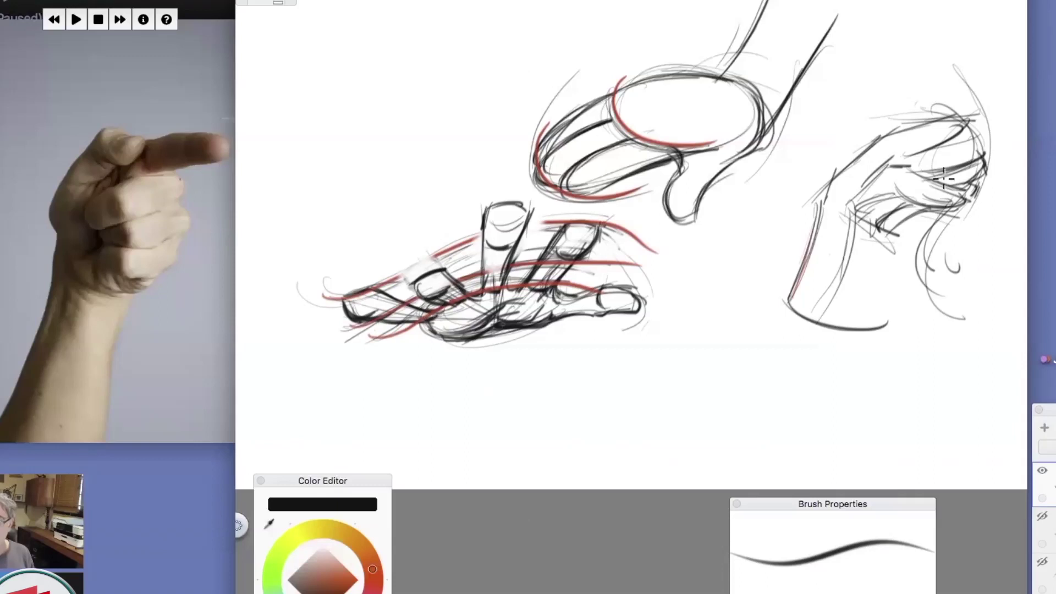
mouse_move(896, 176)
left_mouse_down()
mouse_move(940, 203)
mouse_move(946, 183)
mouse_move(967, 201)
mouse_move(897, 171)
mouse_move(917, 179)
mouse_move(896, 187)
mouse_move(961, 200)
mouse_move(925, 200)
mouse_move(964, 198)
left_mouse_up()
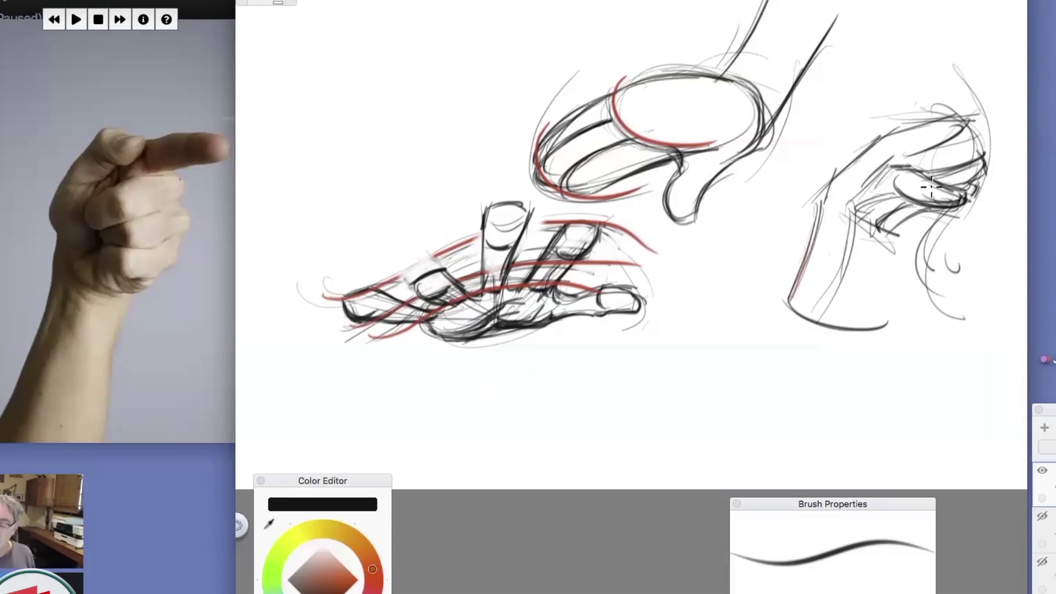
mouse_move(891, 166)
left_mouse_down()
mouse_move(981, 152)
mouse_move(919, 174)
mouse_move(990, 146)
mouse_move(952, 187)
mouse_move(977, 185)
mouse_move(973, 195)
mouse_move(896, 192)
mouse_move(865, 219)
left_mouse_up()
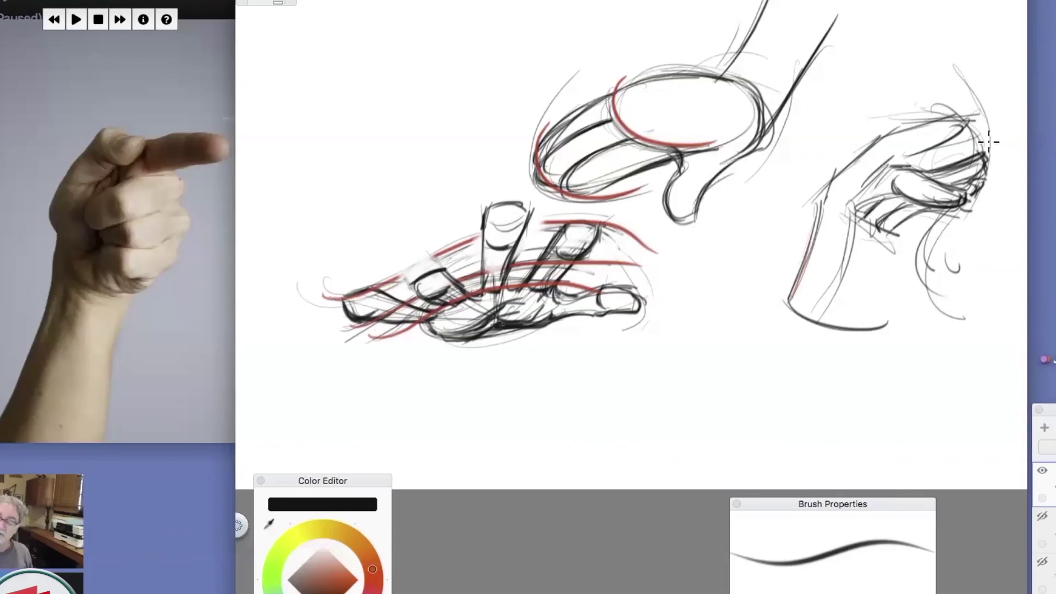
Step: Darken the third hand's lower finger contours and redraw the back of the hand down to the wrist
mouse_move(931, 172)
left_mouse_down()
mouse_move(980, 157)
mouse_move(979, 171)
mouse_move(952, 185)
mouse_move(978, 174)
mouse_move(983, 188)
mouse_move(977, 180)
mouse_move(900, 231)
mouse_move(894, 210)
mouse_move(913, 201)
mouse_move(892, 232)
left_mouse_up()
left_click_drag(897, 193, 867, 210)
left_click_drag(895, 193, 868, 210)
mouse_move(902, 136)
left_mouse_down()
mouse_move(886, 161)
mouse_move(929, 144)
mouse_move(971, 105)
mouse_move(906, 156)
mouse_move(836, 176)
mouse_move(798, 256)
left_mouse_up()
mouse_move(867, 181)
left_mouse_down()
mouse_move(851, 213)
mouse_move(857, 198)
left_mouse_up()
Step: Draw the third hand's thumb beneath the curled fingers and shape the thumb base and heel of the palm
mouse_move(822, 233)
left_mouse_down()
mouse_move(825, 218)
mouse_move(866, 226)
mouse_move(930, 258)
mouse_move(930, 271)
left_mouse_up()
mouse_move(803, 246)
left_mouse_down()
mouse_move(830, 300)
mouse_move(811, 305)
mouse_move(780, 257)
mouse_move(821, 311)
mouse_move(865, 286)
left_mouse_up()
mouse_move(816, 326)
left_mouse_down()
mouse_move(930, 263)
mouse_move(872, 280)
mouse_move(877, 293)
mouse_move(884, 278)
mouse_move(875, 315)
left_mouse_up()
left_click_drag(902, 256, 876, 316)
mouse_move(908, 221)
left_mouse_down()
mouse_move(878, 315)
mouse_move(841, 330)
left_mouse_up()
left_click_drag(851, 220, 828, 262)
mouse_move(877, 169)
left_mouse_down()
mouse_move(836, 234)
mouse_move(840, 216)
mouse_move(853, 246)
mouse_move(847, 226)
mouse_move(842, 237)
mouse_move(894, 242)
mouse_move(925, 275)
left_mouse_up()
Step: Extend the third hand's forearm from the wrist with two lower contour lines and one upper contour line
mouse_move(878, 311)
left_mouse_down()
mouse_move(778, 332)
mouse_move(657, 330)
left_mouse_up()
left_click_drag(837, 333, 692, 336)
mouse_move(683, 258)
left_mouse_down()
mouse_move(732, 273)
mouse_move(694, 262)
mouse_move(792, 271)
left_mouse_up()
Step: Reinforce the third hand's palm and thumb contours, darken the thumb tip and strengthen the back of the hand
mouse_move(812, 220)
left_mouse_down()
mouse_move(790, 303)
mouse_move(861, 297)
left_mouse_up()
mouse_move(819, 332)
left_mouse_down()
mouse_move(902, 262)
mouse_move(928, 278)
left_mouse_up()
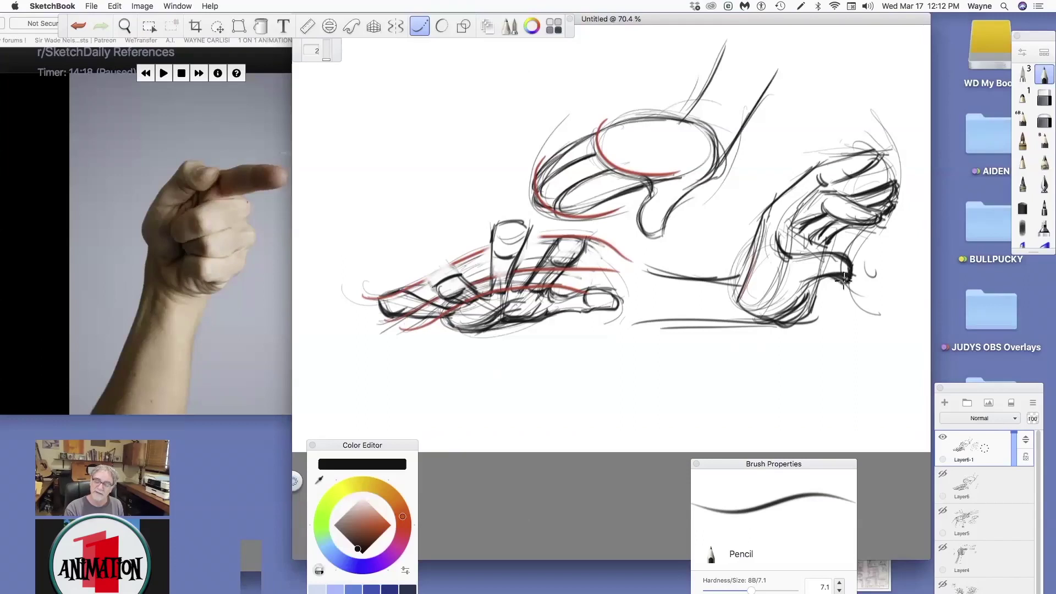
left_click_drag(844, 280, 857, 290)
left_click_drag(820, 191, 732, 294)
left_click_drag(762, 241, 738, 292)
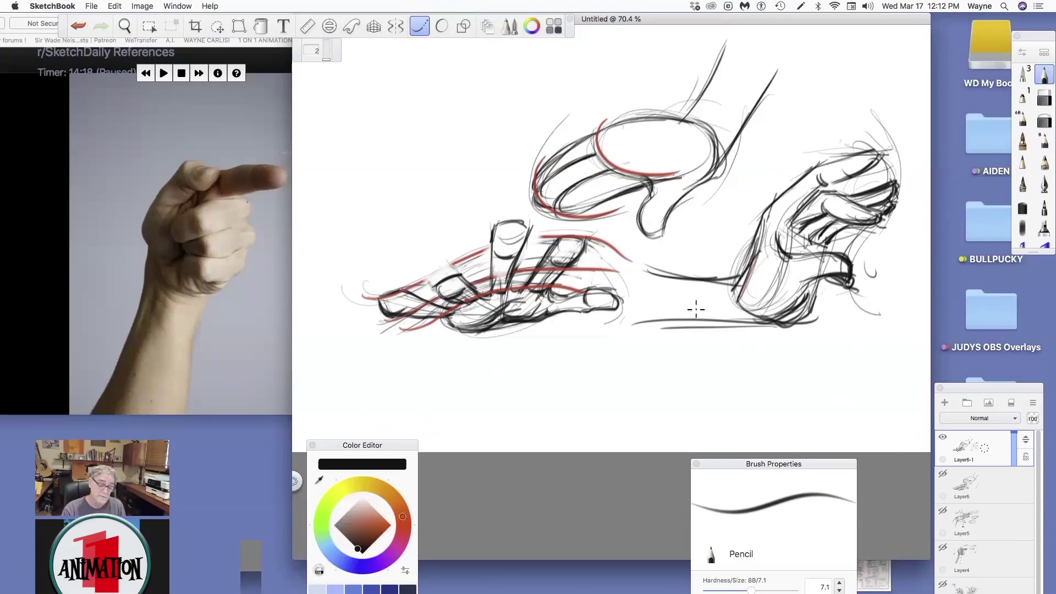
Step: Choose a reddish brown and draw guide arcs over the third hand's fingers and knuckles
left_click(368, 526)
mouse_move(863, 132)
left_mouse_down()
mouse_move(880, 146)
mouse_move(891, 184)
mouse_move(861, 317)
left_mouse_up()
mouse_move(869, 231)
left_mouse_down()
mouse_move(894, 171)
mouse_move(835, 108)
left_mouse_up()
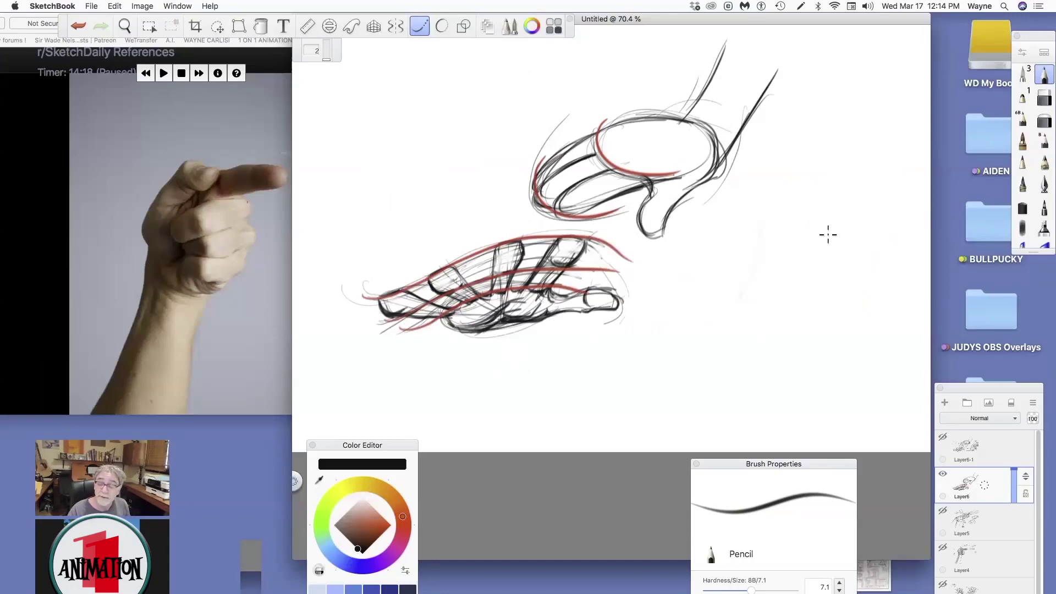
Step: Sketch a new hand in the cleared space with a palm oval, an extended finger and a downward finger mass
mouse_move(790, 232)
left_mouse_down()
mouse_move(775, 279)
mouse_move(849, 243)
mouse_move(770, 224)
mouse_move(805, 279)
mouse_move(797, 254)
left_mouse_up()
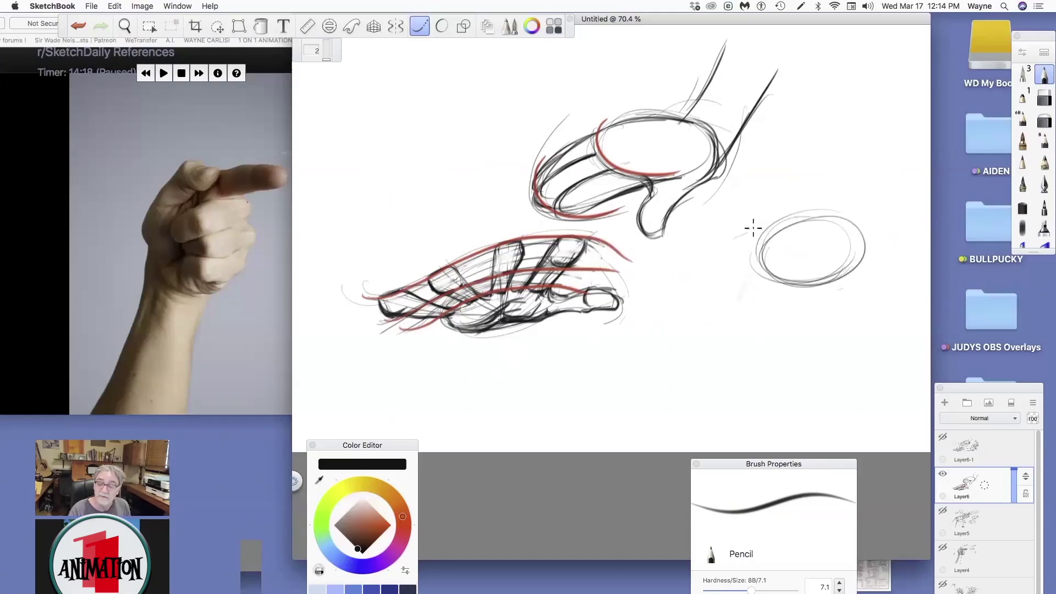
mouse_move(789, 218)
left_mouse_down()
mouse_move(701, 234)
mouse_move(787, 268)
mouse_move(745, 314)
mouse_move(786, 325)
mouse_move(832, 279)
left_mouse_up()
left_click_drag(799, 318, 835, 279)
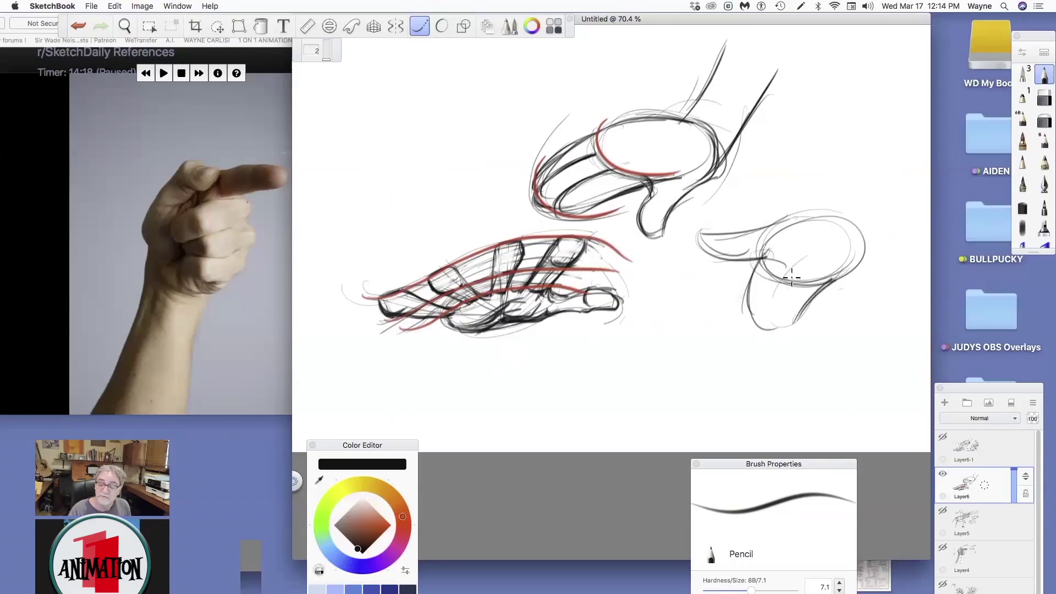
mouse_move(776, 216)
left_mouse_down()
mouse_move(824, 265)
mouse_move(862, 259)
left_mouse_up()
mouse_move(795, 269)
left_mouse_down()
mouse_move(778, 330)
mouse_move(827, 283)
left_mouse_up()
mouse_move(773, 247)
left_mouse_down()
mouse_move(747, 293)
mouse_move(774, 332)
mouse_move(787, 264)
left_mouse_up()
left_click_drag(773, 298, 793, 265)
Step: Darken the new hand's extended finger and lower finger mass, and add a line dividing the downward fingers
mouse_move(695, 236)
left_mouse_down()
mouse_move(765, 260)
mouse_move(777, 220)
mouse_move(853, 231)
left_mouse_up()
mouse_move(773, 234)
left_mouse_down()
mouse_move(759, 248)
mouse_move(806, 275)
mouse_move(842, 223)
mouse_move(792, 268)
mouse_move(766, 331)
left_mouse_up()
mouse_move(785, 291)
left_mouse_down()
mouse_move(768, 333)
mouse_move(798, 322)
left_mouse_up()
left_click_drag(773, 255, 747, 329)
left_click_drag(750, 318, 773, 336)
mouse_move(814, 219)
left_mouse_down()
mouse_move(847, 210)
mouse_move(784, 214)
mouse_move(822, 212)
left_mouse_up()
Step: Contour the new hand's palm and far finger, reinforce the finger division, and extend the wrist into upper and lower forearm lines
left_click_drag(753, 209, 887, 221)
left_click_drag(841, 277, 900, 258)
left_click_drag(791, 265, 766, 329)
mouse_move(787, 267)
left_mouse_down()
mouse_move(771, 332)
mouse_move(843, 260)
mouse_move(912, 243)
left_mouse_up()
left_click_drag(751, 230, 718, 255)
left_click_drag(841, 217, 922, 214)
mouse_move(819, 287)
left_mouse_down()
mouse_move(860, 249)
mouse_move(904, 264)
left_mouse_up()
left_click_drag(847, 262, 1008, 257)
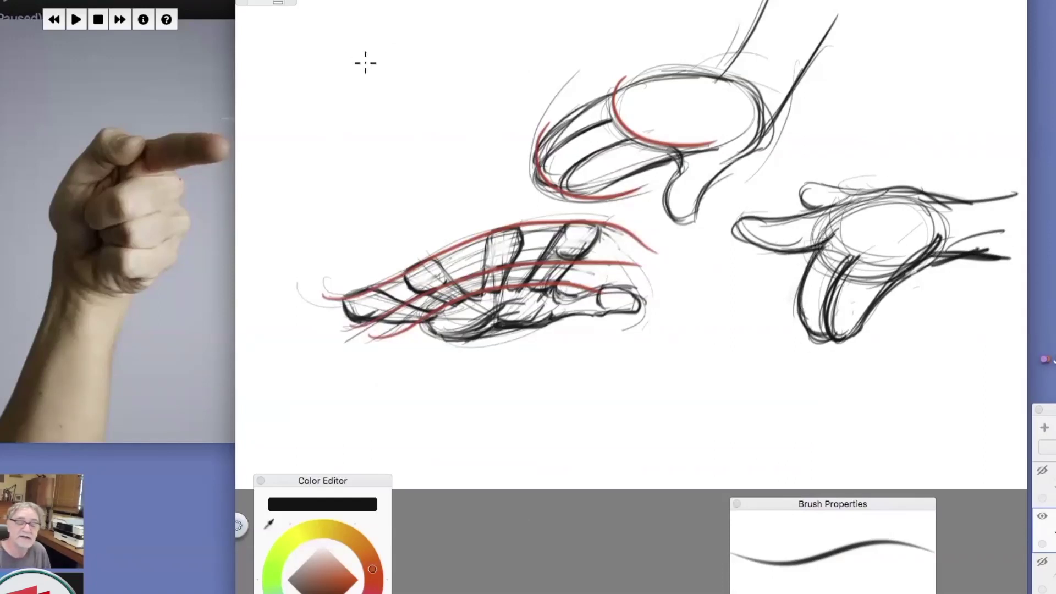
Step: Sketch a large tilted oval for a fist in the empty upper-left canvas area and add two curved finger divisions
mouse_move(413, 34)
left_mouse_down()
mouse_move(419, 158)
mouse_move(385, 173)
left_mouse_up()
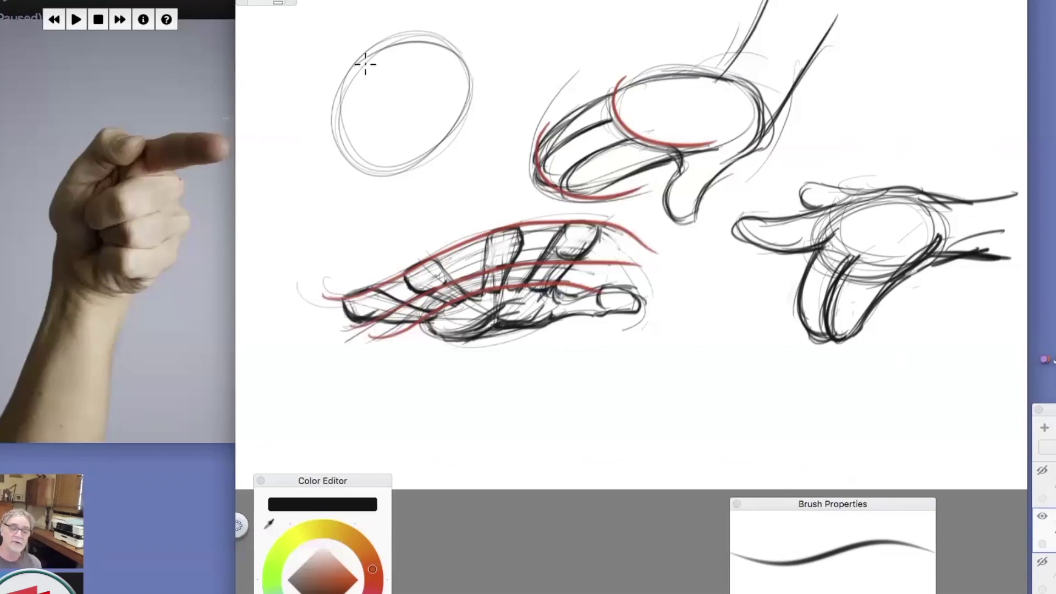
left_click_drag(317, 126, 403, 32)
left_click_drag(317, 115, 378, 177)
mouse_move(321, 139)
left_mouse_down()
mouse_move(401, 165)
mouse_move(488, 78)
mouse_move(417, 83)
left_mouse_up()
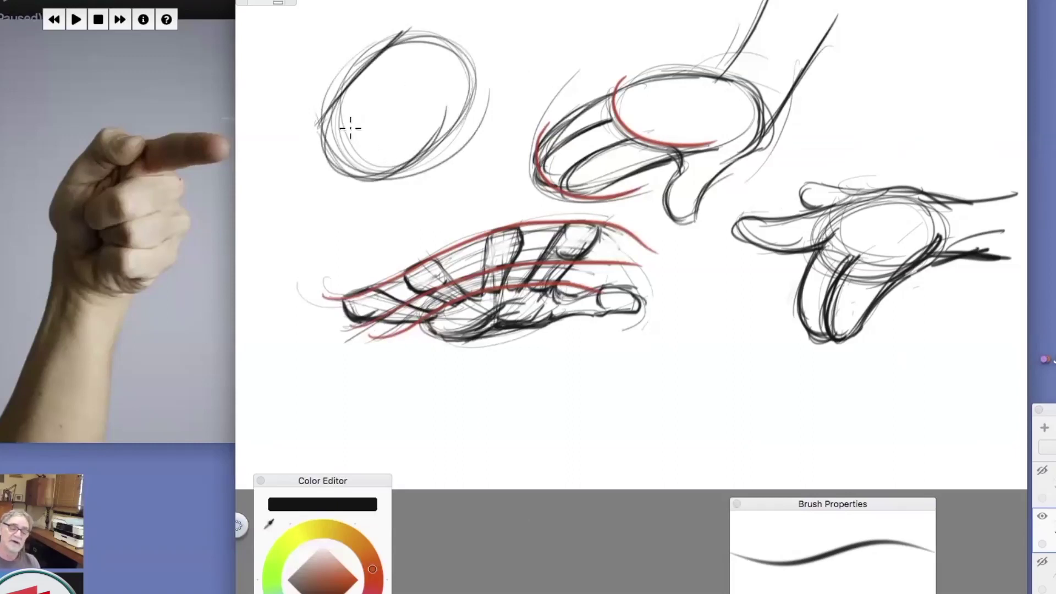
left_click_drag(346, 107, 396, 165)
left_click_drag(378, 77, 431, 138)
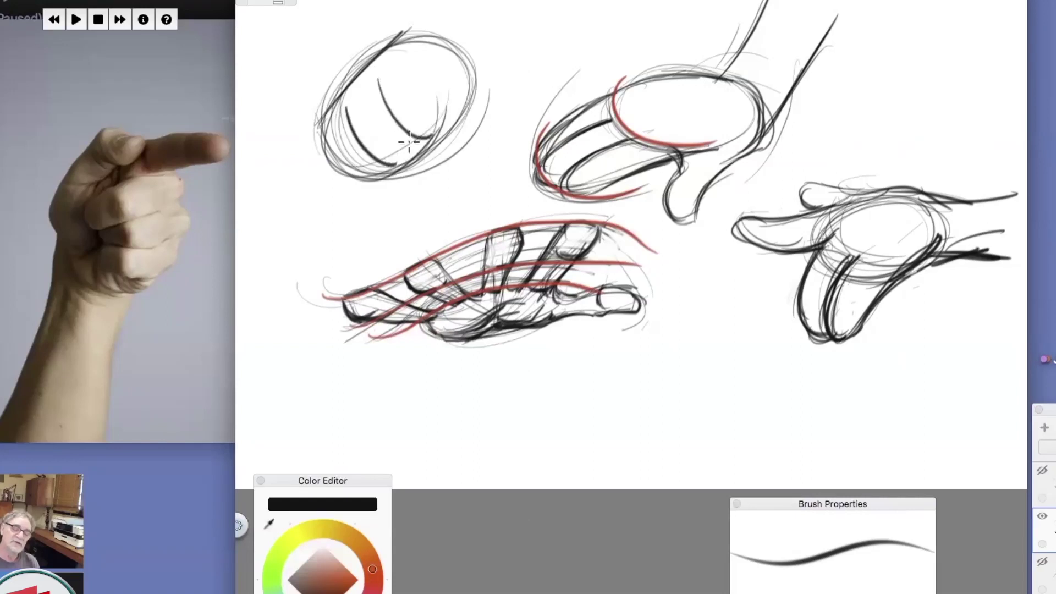
Step: Darken the oval fist's outline and finger divisions, and add a small thumb oval with short accents for the adjoining finger
mouse_move(438, 25)
left_mouse_down()
mouse_move(482, 101)
mouse_move(467, 124)
mouse_move(434, 107)
mouse_move(405, 159)
left_mouse_up()
left_click_drag(469, 114, 418, 161)
left_click_drag(432, 85, 438, 102)
left_click_drag(378, 79, 403, 128)
left_click_drag(346, 109, 385, 158)
mouse_move(313, 113)
left_mouse_down()
mouse_move(394, 47)
mouse_move(319, 163)
mouse_move(314, 118)
mouse_move(360, 171)
mouse_move(375, 162)
mouse_move(353, 181)
mouse_move(406, 156)
left_mouse_up()
mouse_move(363, 182)
left_mouse_down()
mouse_move(472, 125)
mouse_move(482, 105)
mouse_move(440, 44)
left_mouse_up()
mouse_move(472, 93)
left_mouse_down()
mouse_move(401, 35)
mouse_move(357, 62)
left_mouse_up()
left_click_drag(413, 109, 450, 103)
left_click_drag(416, 70, 425, 81)
mouse_move(311, 113)
left_mouse_down()
mouse_move(406, 32)
mouse_move(448, 33)
mouse_move(456, 23)
mouse_move(446, 22)
left_mouse_up()
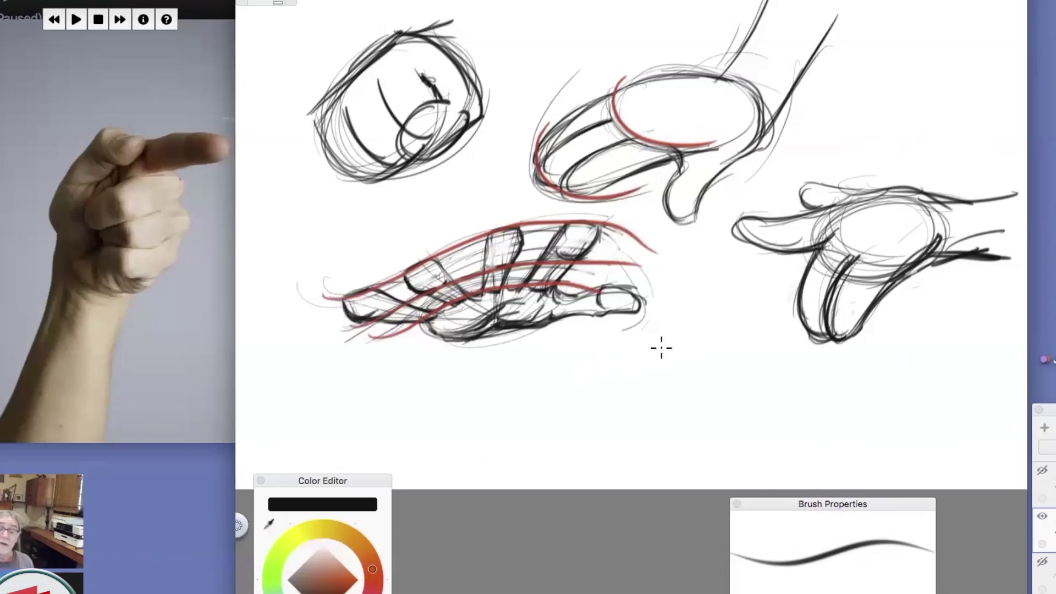
Step: Block in a box-shaped fist below the existing hands, with a slanted top plane, a front finger plane and a side plane
mouse_move(679, 305)
left_mouse_down()
mouse_move(592, 368)
mouse_move(677, 326)
left_mouse_up()
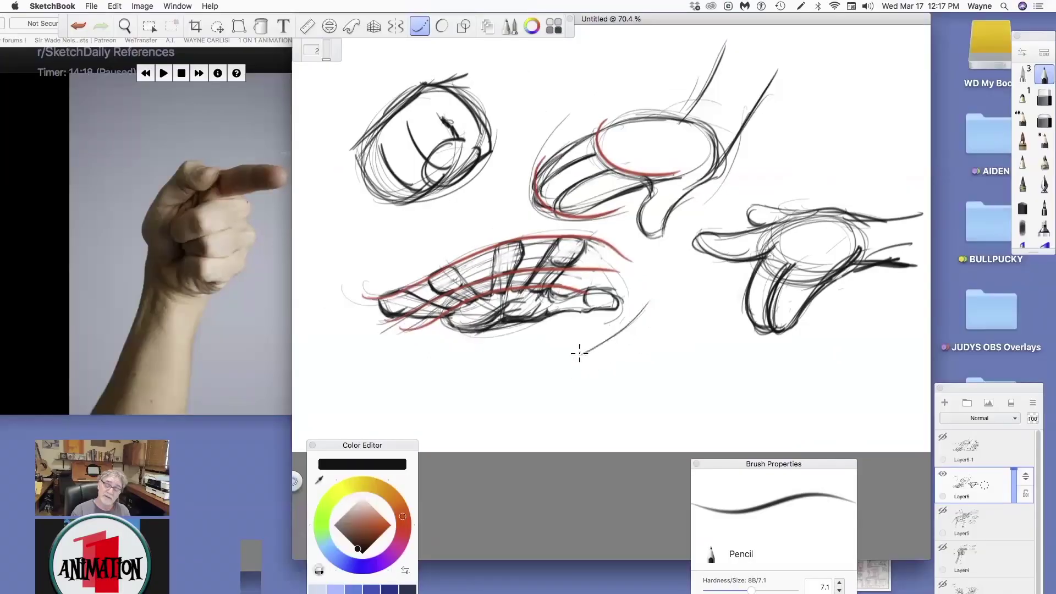
mouse_move(584, 356)
left_mouse_down()
mouse_move(689, 319)
mouse_move(668, 330)
mouse_move(691, 292)
mouse_move(640, 309)
mouse_move(707, 300)
left_mouse_up()
left_click_drag(642, 308, 690, 286)
left_click_drag(713, 278, 691, 322)
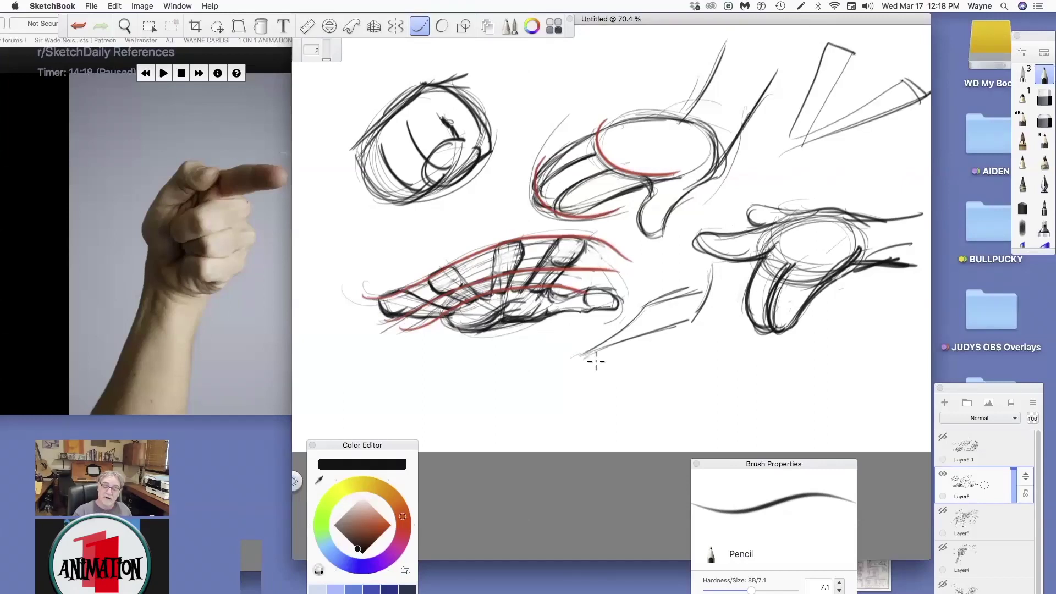
left_click_drag(575, 358, 641, 401)
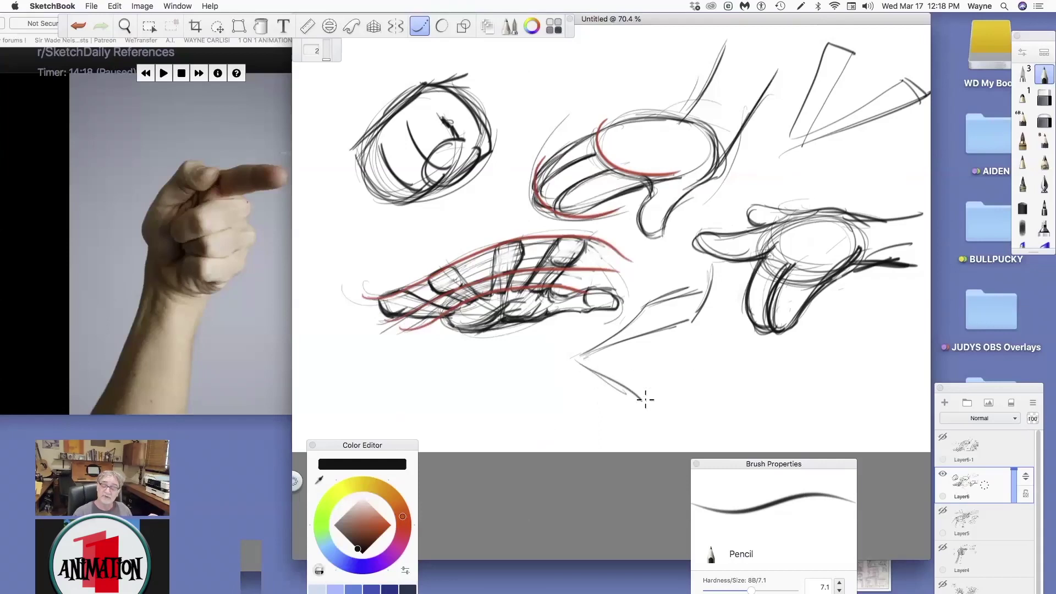
left_click_drag(643, 404, 718, 352)
mouse_move(599, 358)
left_mouse_down()
mouse_move(666, 419)
mouse_move(735, 349)
left_mouse_up()
mouse_move(711, 280)
left_mouse_down()
mouse_move(739, 305)
mouse_move(730, 363)
left_mouse_up()
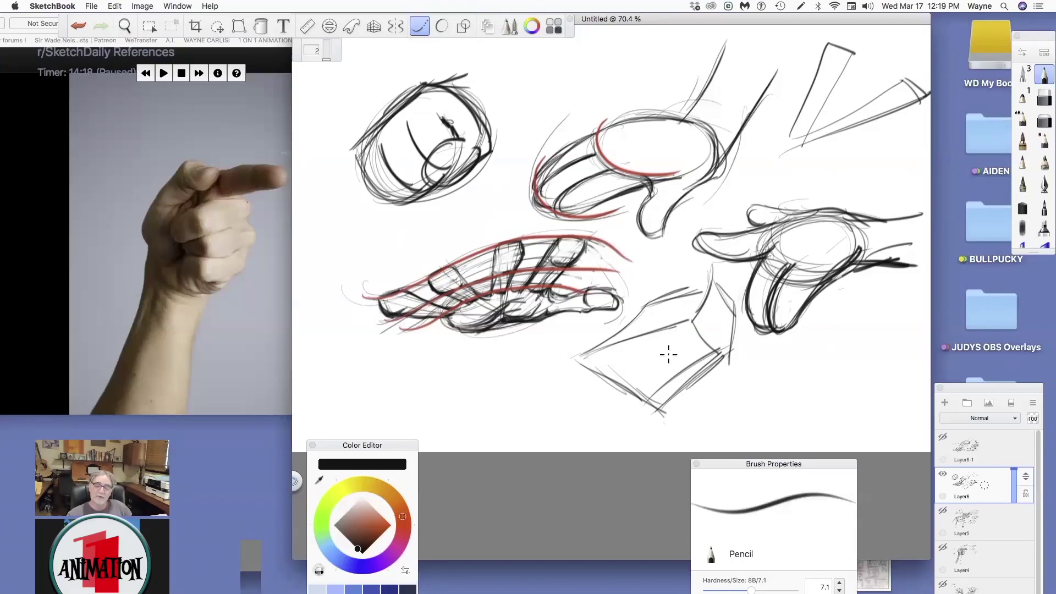
Step: Divide the boxy fist's front plane with finger lines, and reinforce its outer edges and a finger division on the oval fist
mouse_move(663, 333)
left_mouse_down()
mouse_move(690, 363)
mouse_move(663, 383)
mouse_move(661, 400)
left_mouse_up()
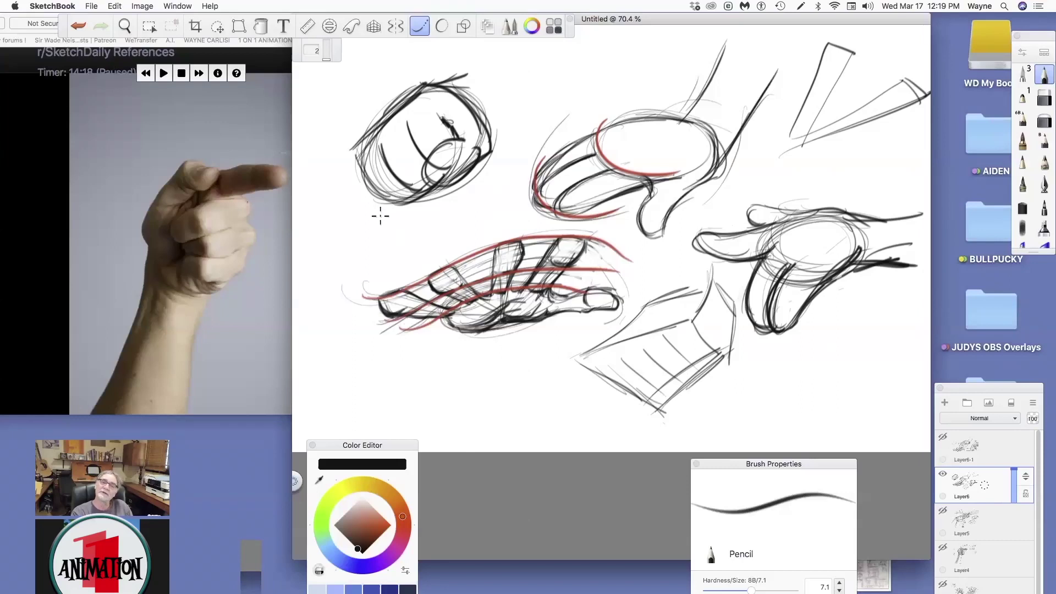
left_click_drag(384, 145, 410, 186)
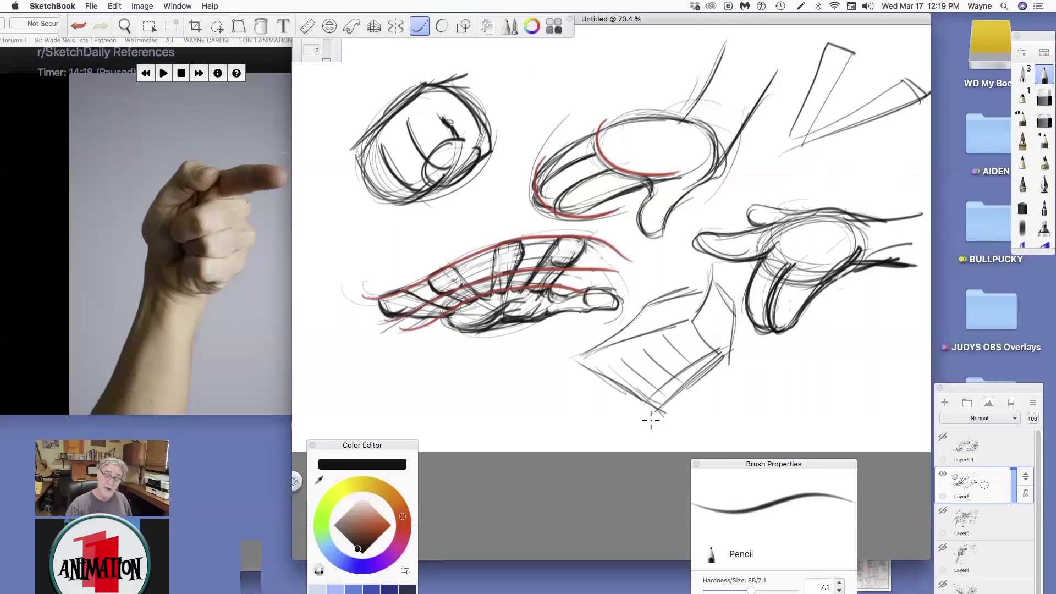
mouse_move(649, 407)
left_mouse_down()
mouse_move(676, 386)
mouse_move(662, 405)
mouse_move(724, 356)
left_mouse_up()
mouse_move(715, 273)
left_mouse_down()
mouse_move(685, 325)
mouse_move(691, 289)
mouse_move(649, 297)
mouse_move(709, 276)
mouse_move(714, 290)
mouse_move(712, 274)
mouse_move(730, 347)
left_mouse_up()
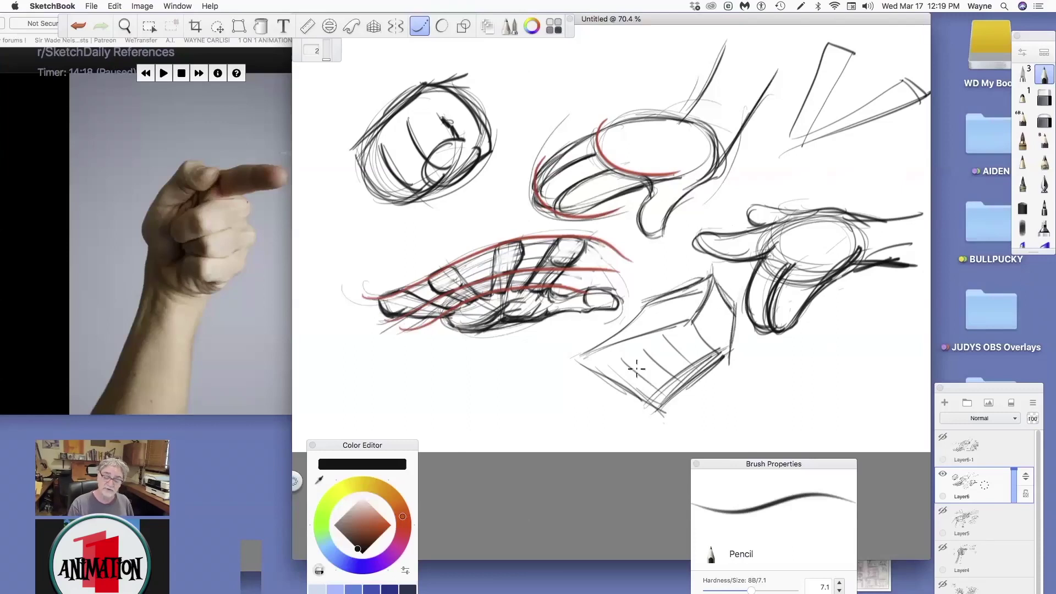
mouse_move(694, 312)
left_mouse_down()
mouse_move(575, 357)
mouse_move(665, 330)
left_mouse_up()
mouse_move(648, 295)
left_mouse_down()
mouse_move(588, 349)
mouse_move(653, 408)
left_mouse_up()
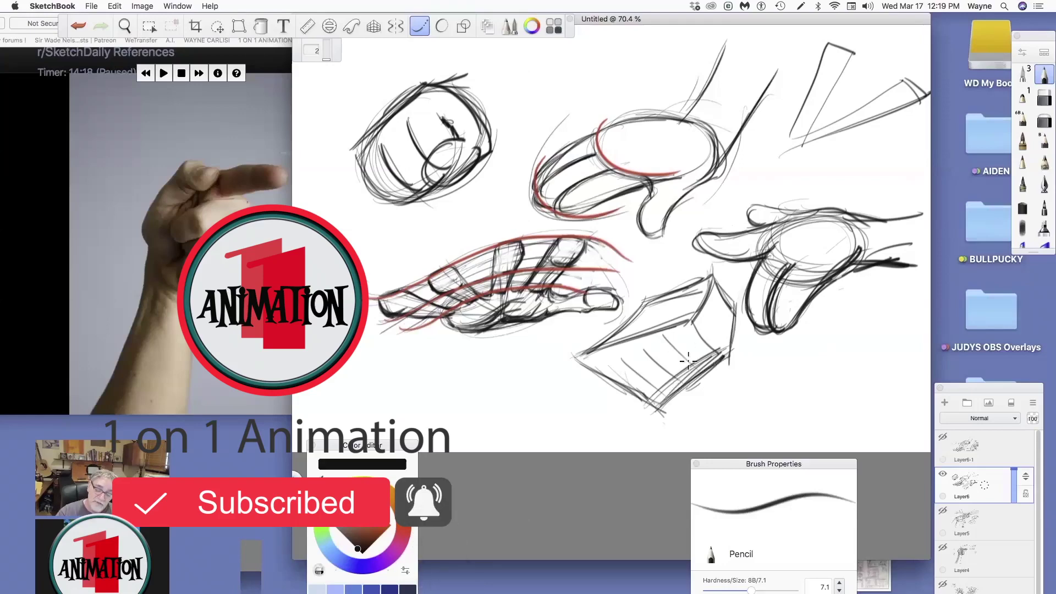
left_click_drag(666, 338, 696, 360)
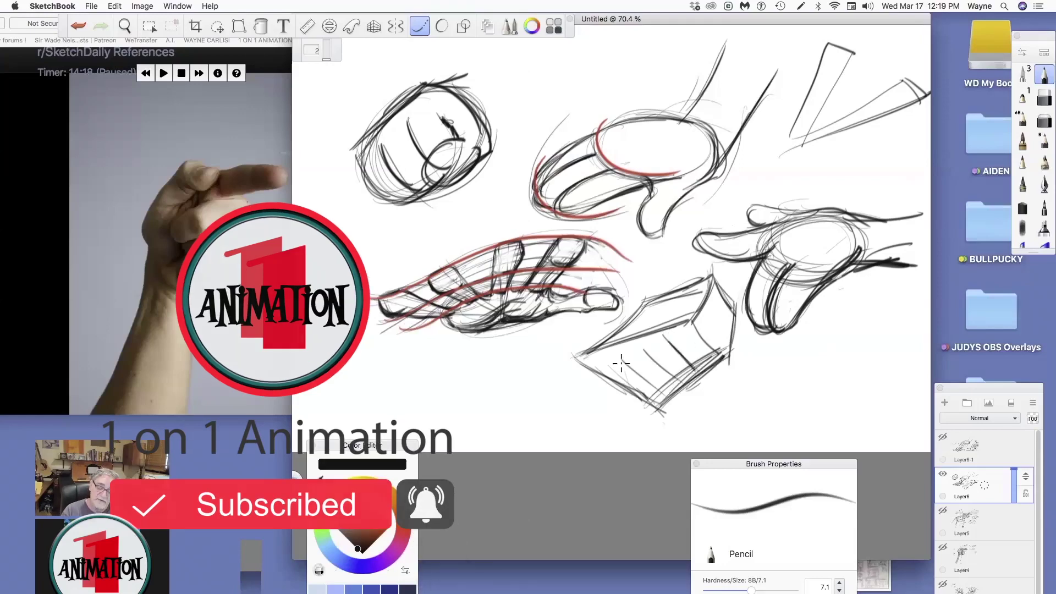
Step: Darken the boxy fist's top and lower edges and add knuckle circles along the front plane's upper edge
left_click_drag(577, 352, 714, 310)
left_click_drag(579, 353, 696, 315)
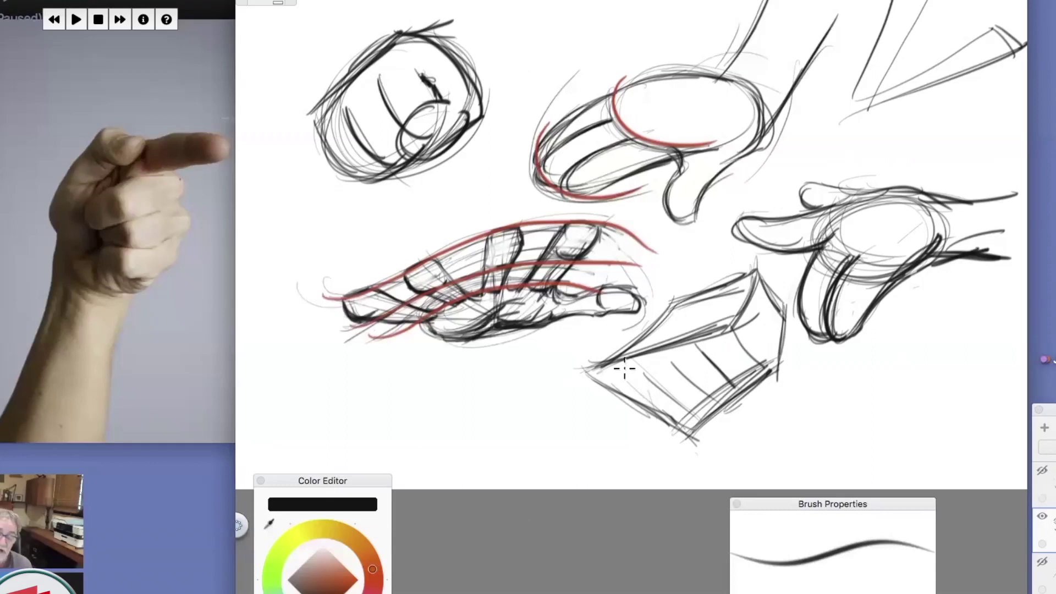
mouse_move(633, 388)
left_mouse_down()
mouse_move(613, 360)
mouse_move(635, 368)
mouse_move(616, 382)
mouse_move(605, 374)
mouse_move(634, 361)
mouse_move(650, 375)
mouse_move(636, 359)
mouse_move(662, 349)
mouse_move(670, 368)
mouse_move(637, 374)
mouse_move(684, 334)
mouse_move(692, 362)
mouse_move(680, 367)
mouse_move(672, 341)
mouse_move(734, 325)
mouse_move(705, 349)
mouse_move(701, 331)
mouse_move(726, 346)
mouse_move(703, 346)
mouse_move(724, 356)
mouse_move(656, 388)
mouse_move(646, 383)
mouse_move(645, 352)
mouse_move(626, 388)
mouse_move(605, 361)
mouse_move(595, 371)
mouse_move(616, 353)
mouse_move(653, 349)
mouse_move(631, 359)
mouse_move(645, 345)
mouse_move(732, 325)
mouse_move(681, 328)
mouse_move(602, 363)
mouse_move(691, 290)
left_mouse_up()
left_click_drag(688, 429, 798, 366)
left_click_drag(691, 429, 776, 371)
left_click_drag(687, 434, 698, 423)
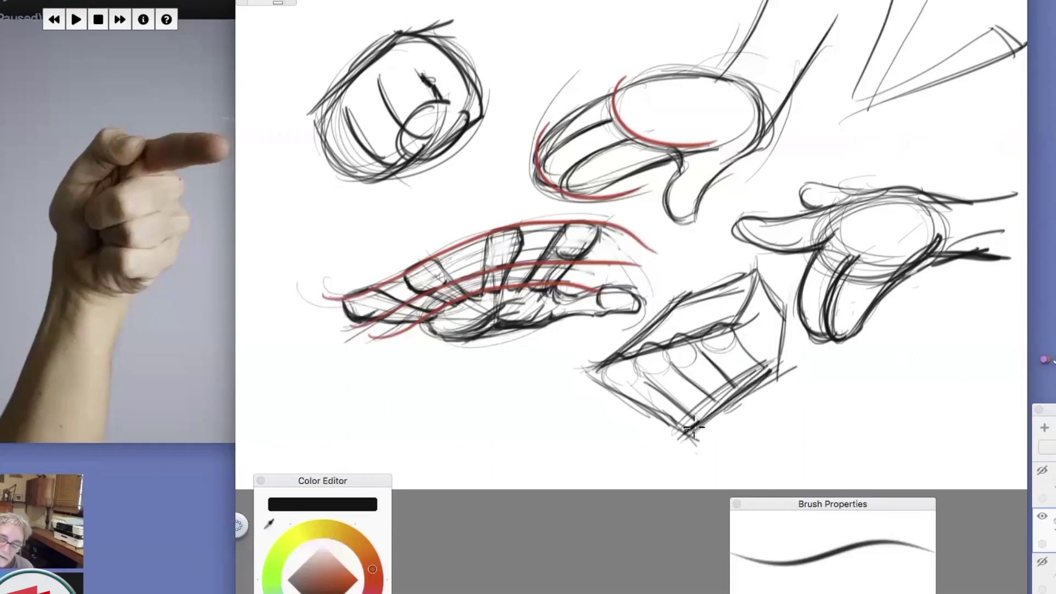
mouse_move(700, 422)
left_mouse_down()
mouse_move(746, 392)
mouse_move(731, 382)
mouse_move(745, 388)
mouse_move(737, 395)
mouse_move(761, 385)
mouse_move(739, 397)
mouse_move(776, 377)
left_mouse_up()
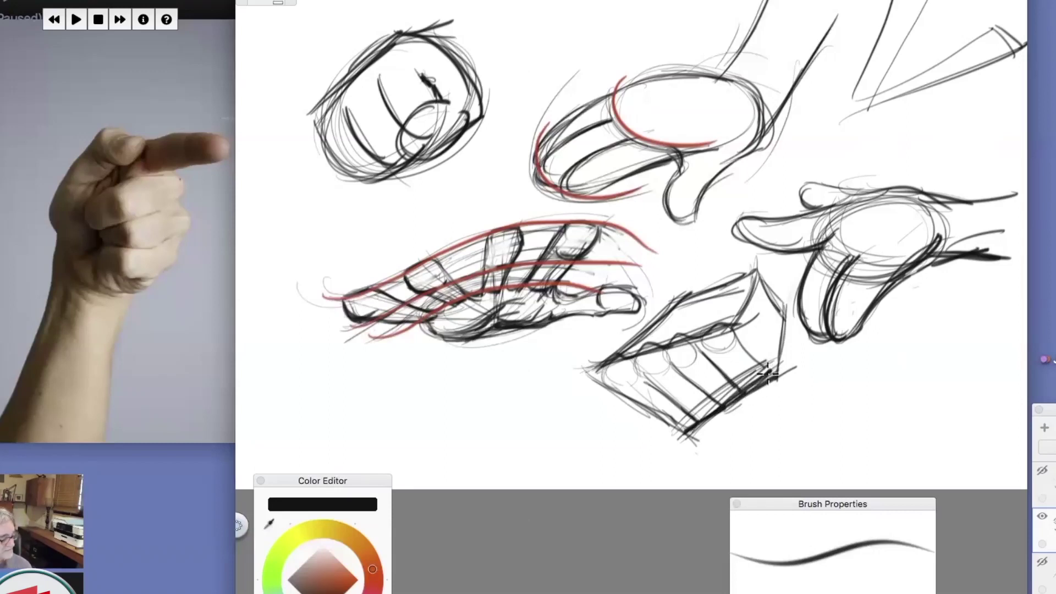
Step: Add curled index finger details on the boxy fist's side plane, contour both outer sides and add a bulge under the lower corner
mouse_move(750, 303)
left_mouse_down()
mouse_move(754, 352)
mouse_move(731, 315)
mouse_move(730, 333)
mouse_move(734, 321)
mouse_move(739, 353)
mouse_move(740, 342)
mouse_move(755, 346)
left_mouse_up()
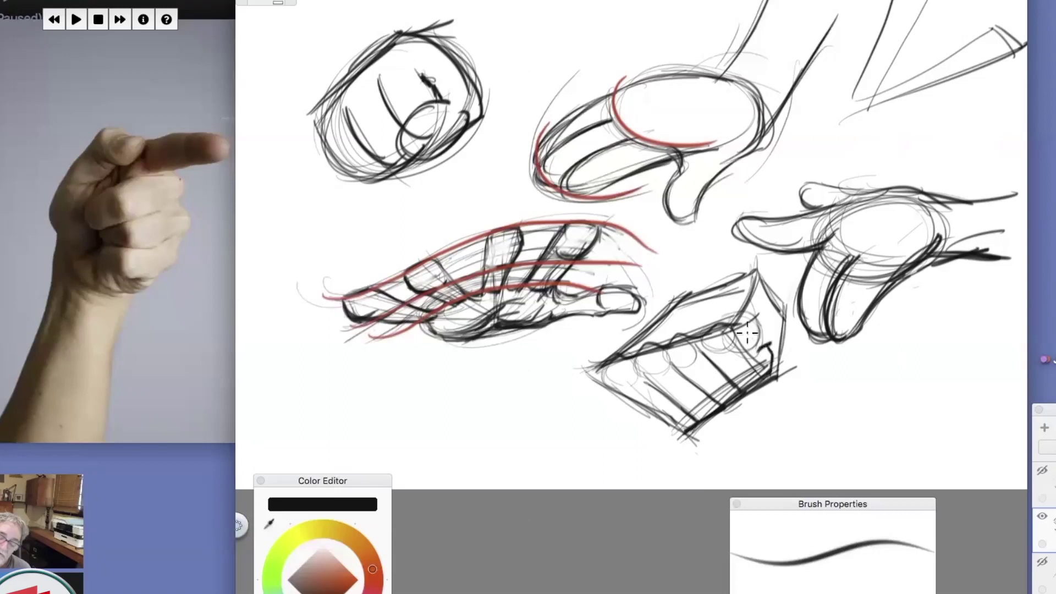
left_click_drag(748, 335, 765, 348)
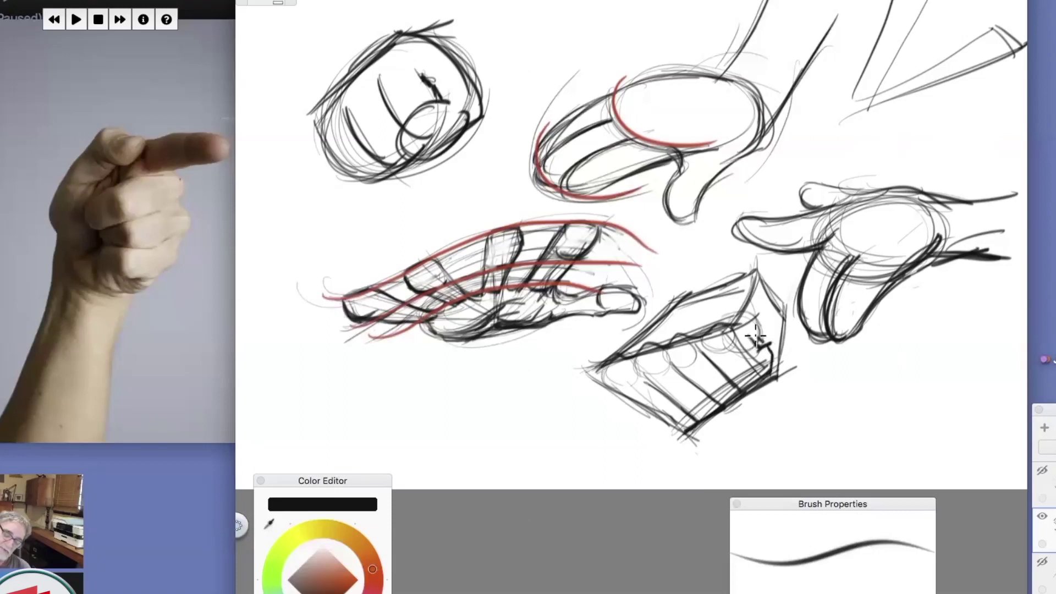
mouse_move(600, 363)
left_mouse_down()
mouse_move(603, 392)
mouse_move(660, 421)
left_mouse_up()
left_click_drag(610, 395, 685, 432)
mouse_move(770, 330)
left_mouse_down()
mouse_move(777, 343)
mouse_move(750, 341)
left_mouse_up()
left_click_drag(758, 323, 753, 343)
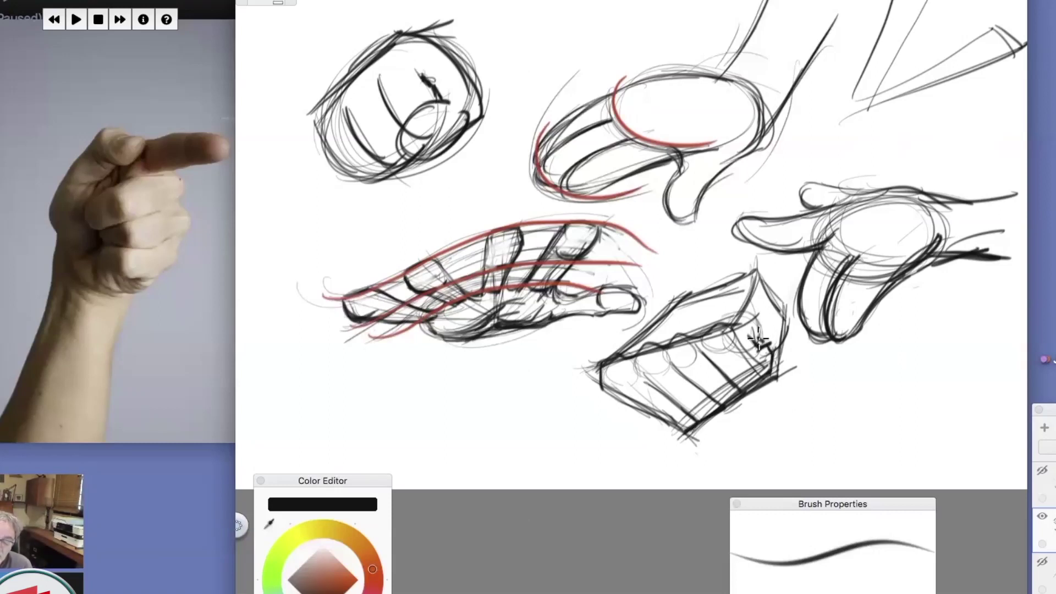
mouse_move(781, 349)
left_mouse_down()
mouse_move(784, 288)
mouse_move(780, 345)
mouse_move(778, 277)
mouse_move(770, 284)
left_mouse_up()
mouse_move(653, 428)
left_mouse_down()
mouse_move(621, 387)
mouse_move(660, 442)
mouse_move(647, 412)
mouse_move(659, 441)
mouse_move(703, 435)
mouse_move(649, 437)
mouse_move(699, 438)
mouse_move(690, 447)
mouse_move(717, 414)
mouse_move(698, 442)
mouse_move(695, 425)
mouse_move(642, 409)
left_mouse_up()
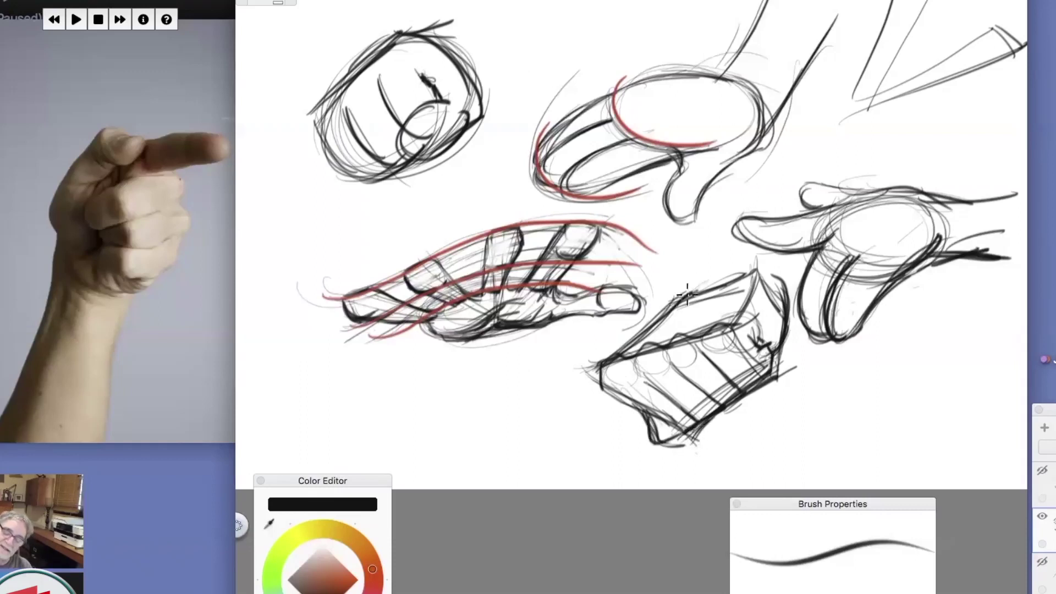
Step: Extend two forearm lines upward from the boxy fist, darken the curled index finger and redraw the lower corner bulge
left_click_drag(697, 289, 867, 113)
left_click_drag(759, 258, 861, 162)
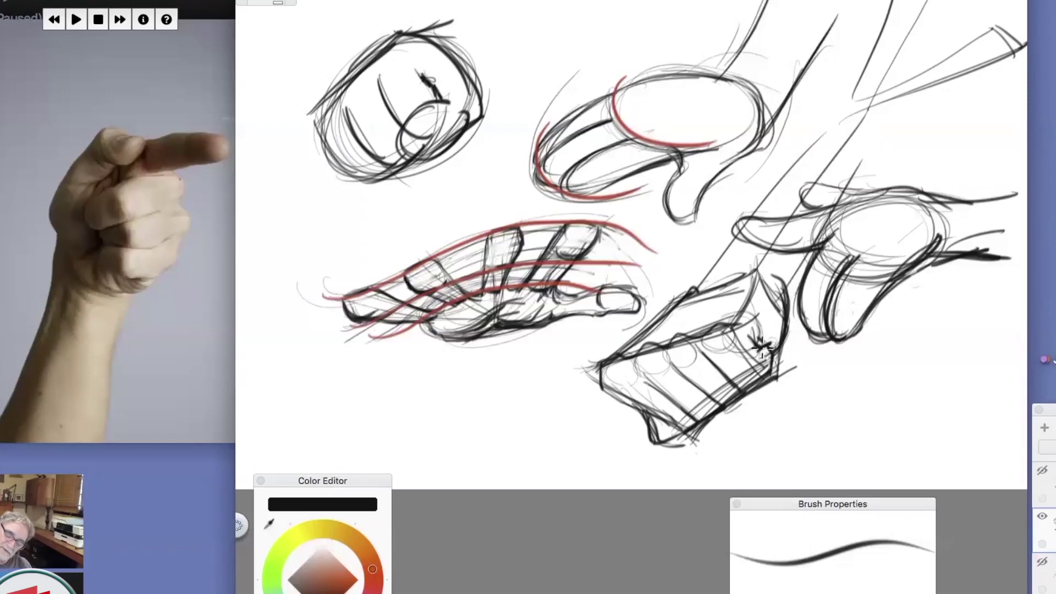
left_click_drag(762, 335, 765, 372)
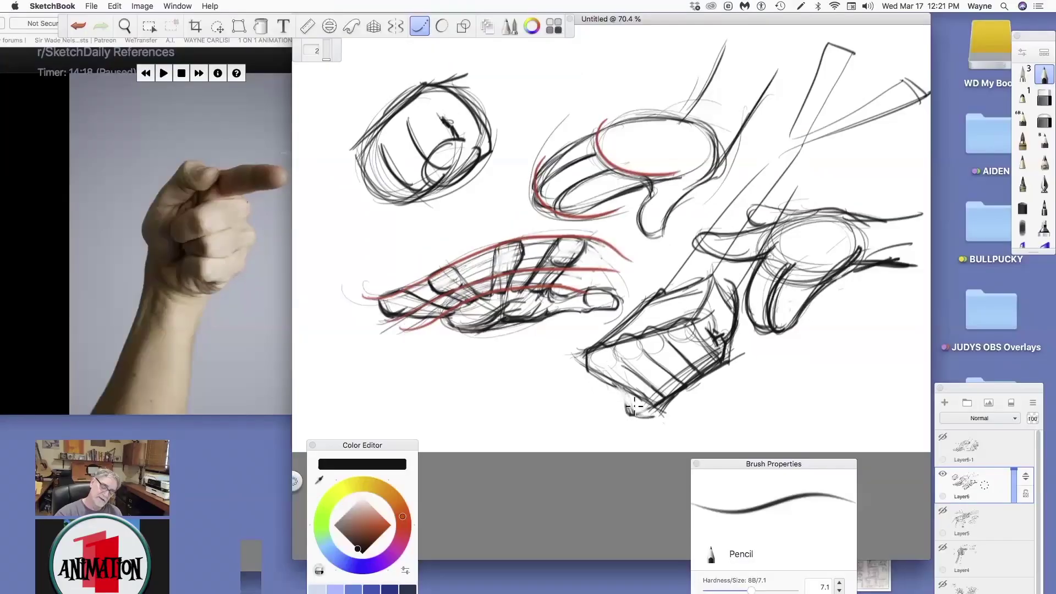
mouse_move(652, 406)
left_mouse_down()
mouse_move(620, 407)
mouse_move(605, 379)
mouse_move(655, 388)
mouse_move(652, 407)
left_mouse_up()
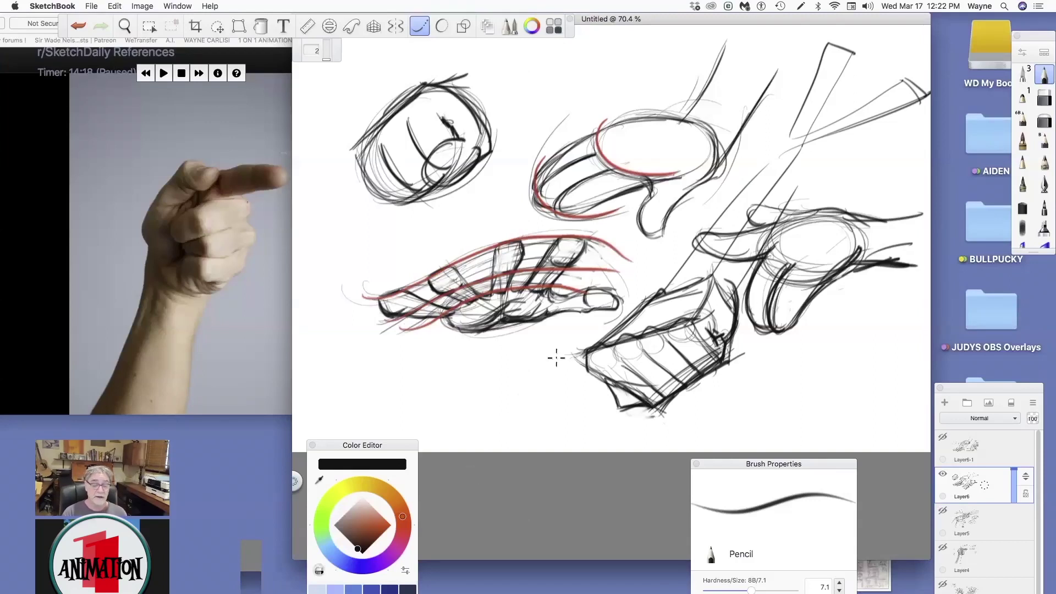
Step: Build up a heavy arc along the boxy fist's knuckle line and reshape the fingers' lower contour
left_click_drag(587, 357, 571, 376)
mouse_move(620, 344)
left_mouse_down()
mouse_move(717, 332)
mouse_move(577, 359)
mouse_move(621, 337)
mouse_move(704, 324)
left_mouse_up()
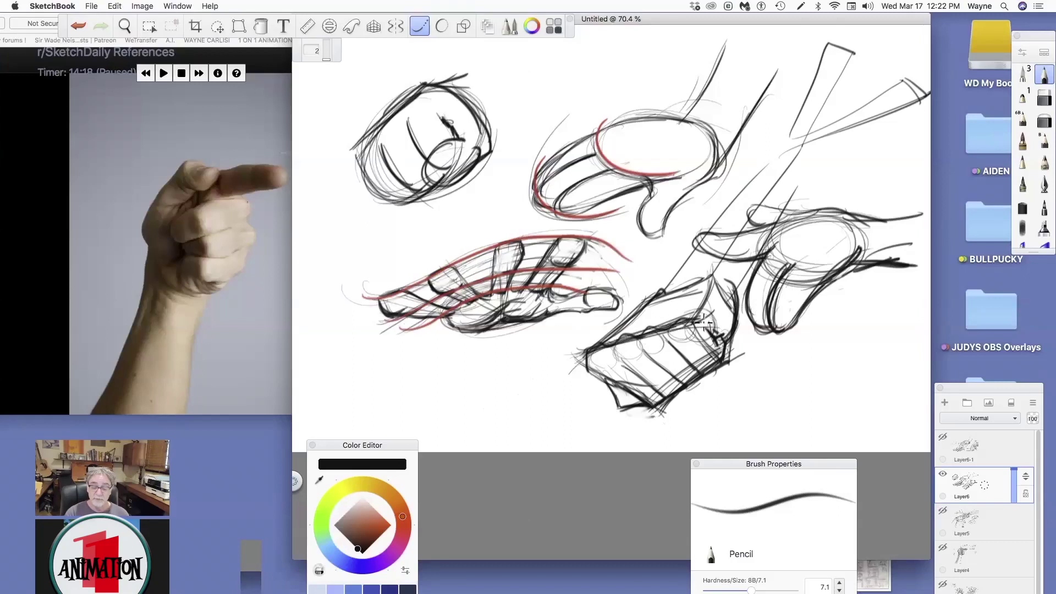
left_click_drag(584, 358, 704, 324)
left_click_drag(635, 333, 710, 324)
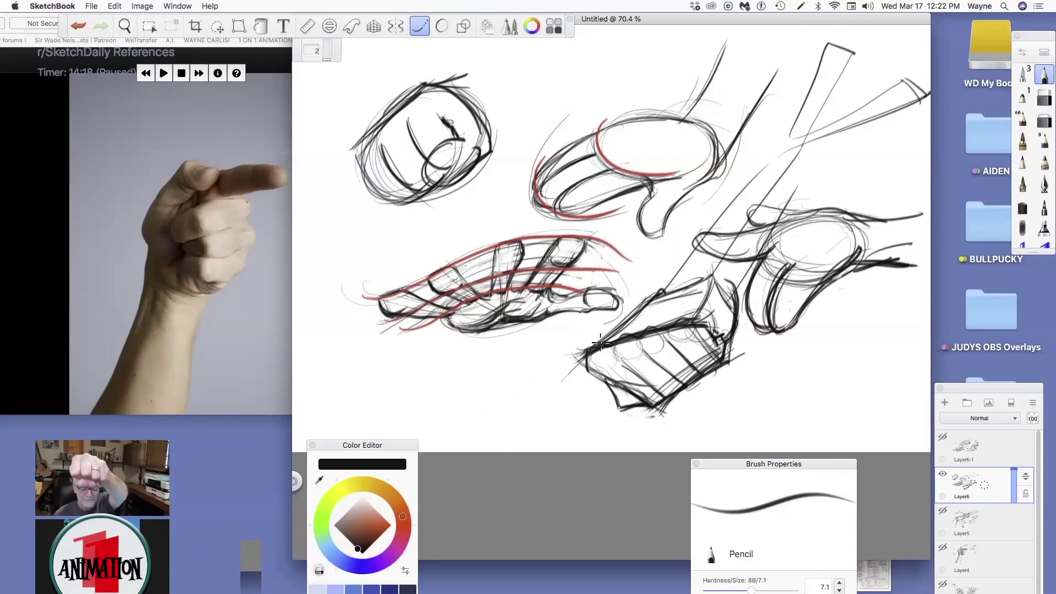
mouse_move(587, 356)
left_mouse_down()
mouse_move(652, 325)
mouse_move(705, 328)
mouse_move(607, 345)
mouse_move(590, 366)
mouse_move(659, 327)
mouse_move(707, 326)
mouse_move(614, 338)
mouse_move(579, 367)
mouse_move(662, 324)
mouse_move(724, 323)
left_mouse_up()
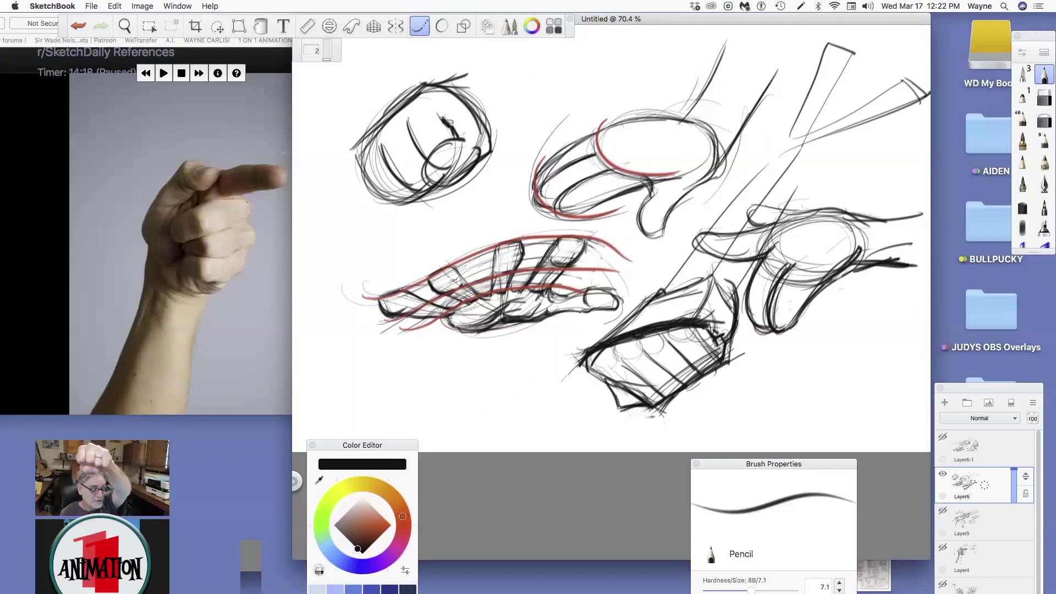
mouse_move(659, 409)
left_mouse_down()
mouse_move(673, 385)
mouse_move(727, 362)
mouse_move(665, 388)
mouse_move(650, 408)
mouse_move(739, 358)
mouse_move(661, 390)
left_mouse_up()
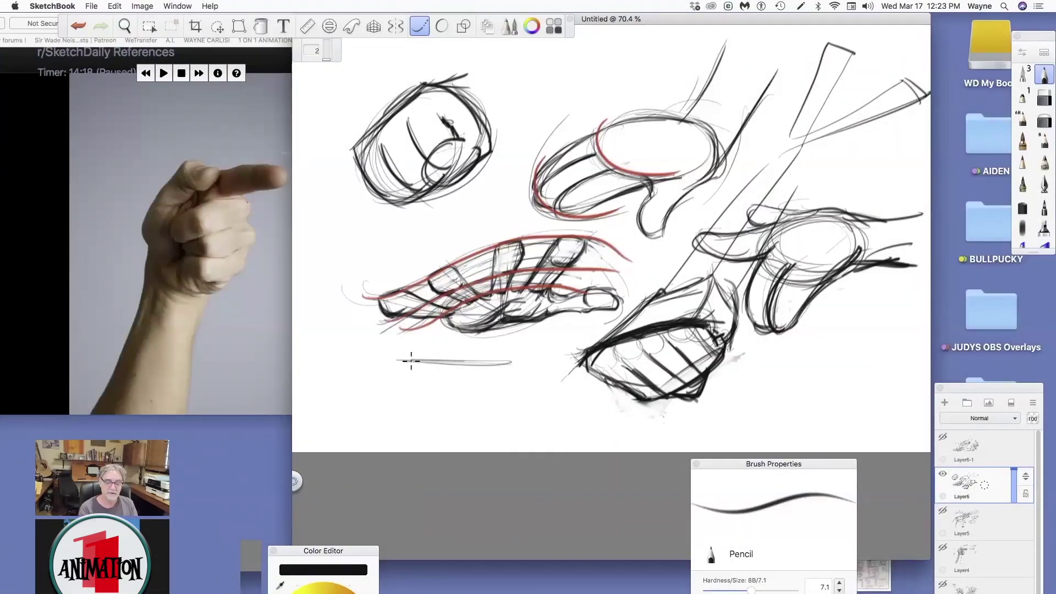
Step: Sketch a thin four-sided palm block below the flat hand and add a short direction line beneath it
mouse_move(510, 362)
left_mouse_down()
mouse_move(488, 379)
mouse_move(479, 408)
left_mouse_up()
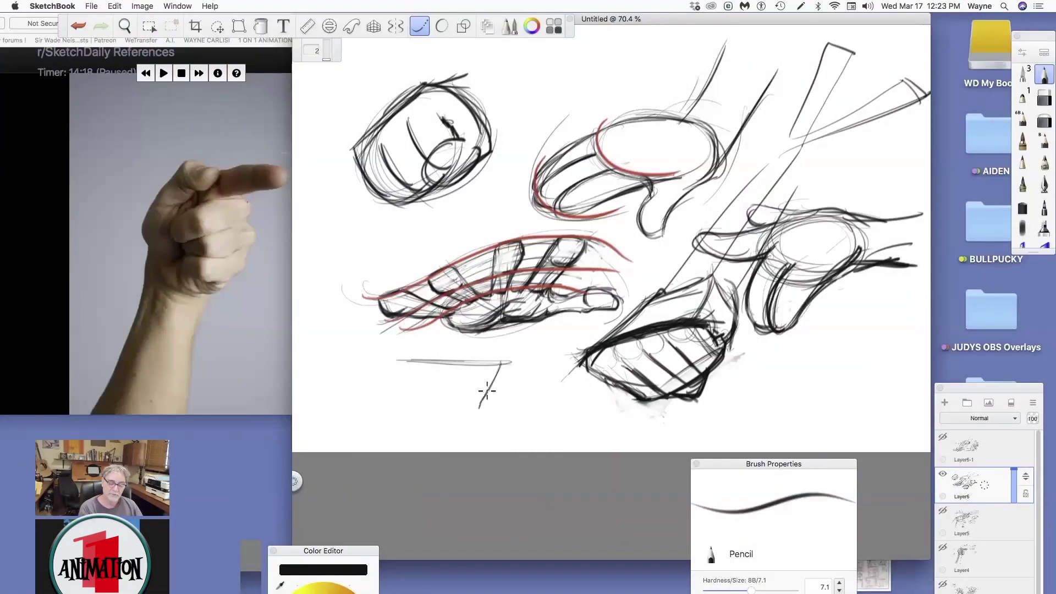
mouse_move(377, 380)
left_mouse_down()
mouse_move(475, 406)
mouse_move(500, 368)
mouse_move(474, 407)
mouse_move(499, 363)
left_mouse_up()
left_click_drag(389, 360, 385, 385)
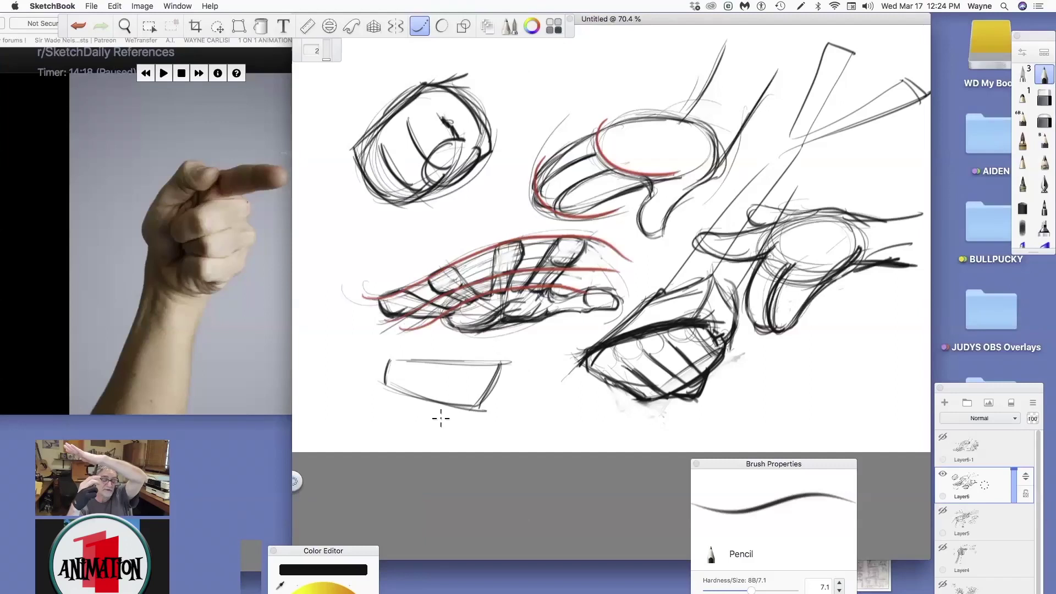
left_click_drag(388, 361, 384, 390)
left_click_drag(409, 433, 418, 411)
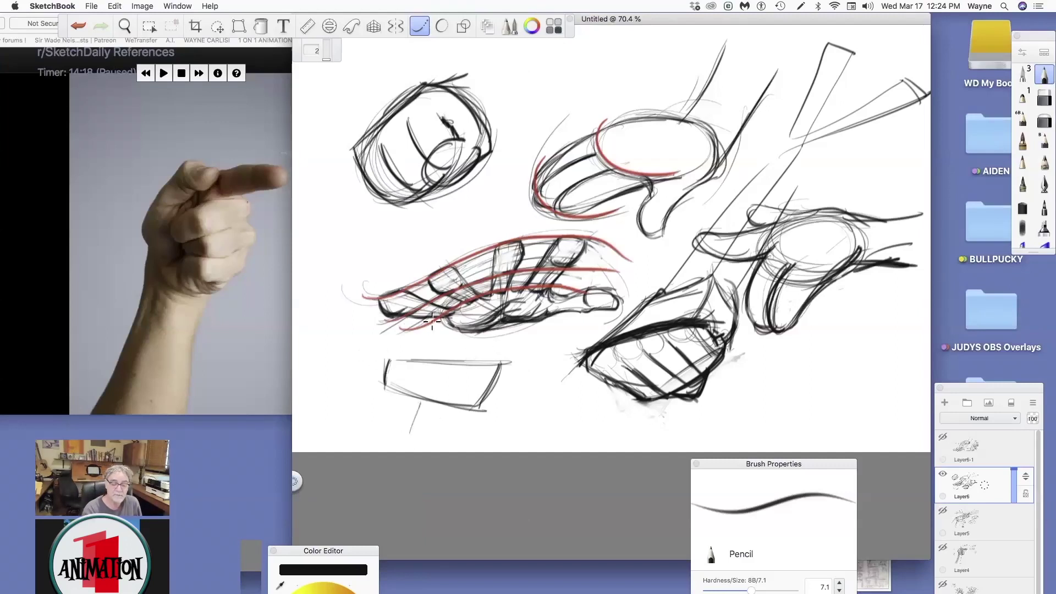
Step: Extend the palm block into a finger mass tapering to a point and add two diverging forearm lines from its opposite end
left_click_drag(443, 356, 298, 332)
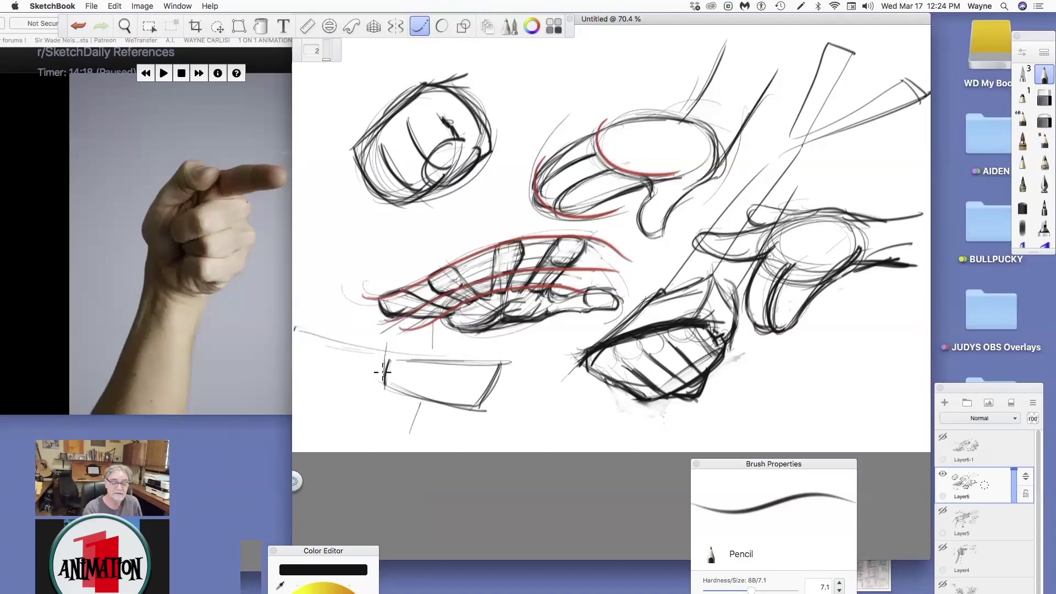
mouse_move(298, 331)
left_mouse_down()
mouse_move(324, 358)
mouse_move(394, 383)
left_mouse_up()
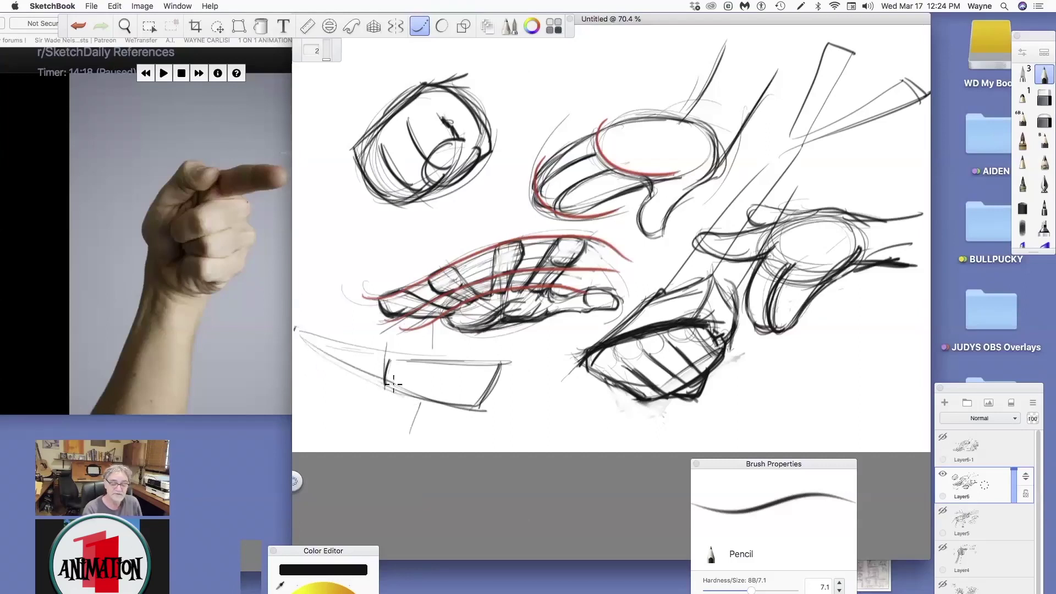
mouse_move(350, 349)
left_mouse_down()
mouse_move(397, 360)
mouse_move(385, 381)
left_mouse_up()
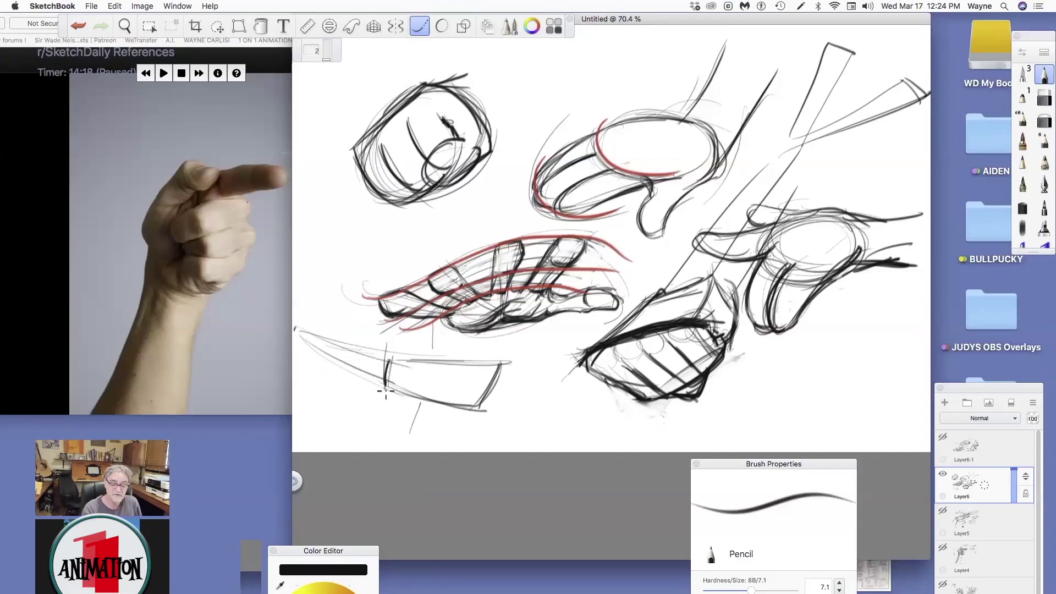
left_click_drag(505, 367, 572, 431)
left_click_drag(478, 410, 512, 451)
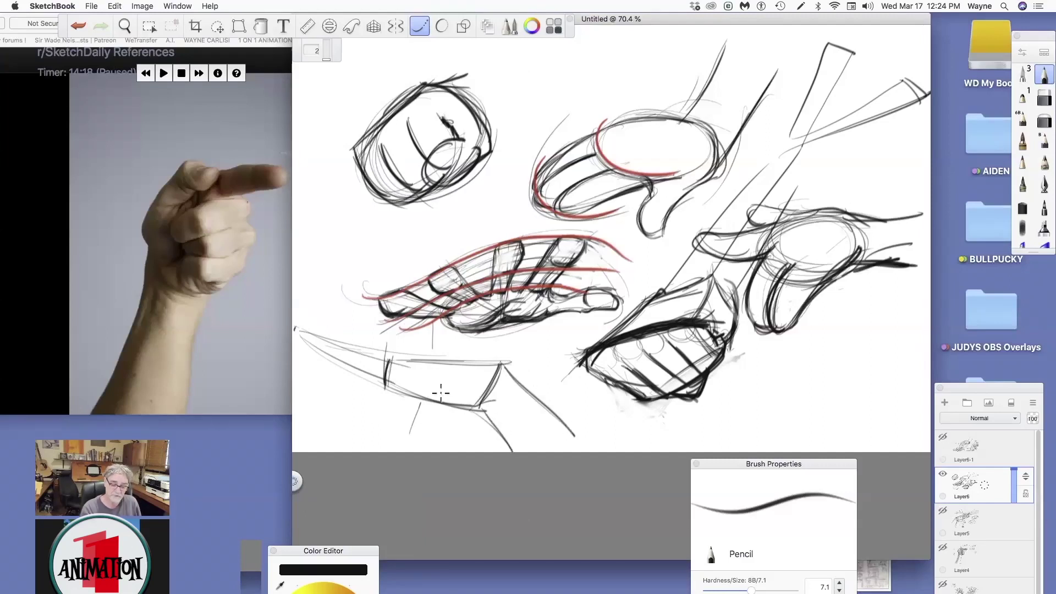
left_click_drag(423, 362, 503, 363)
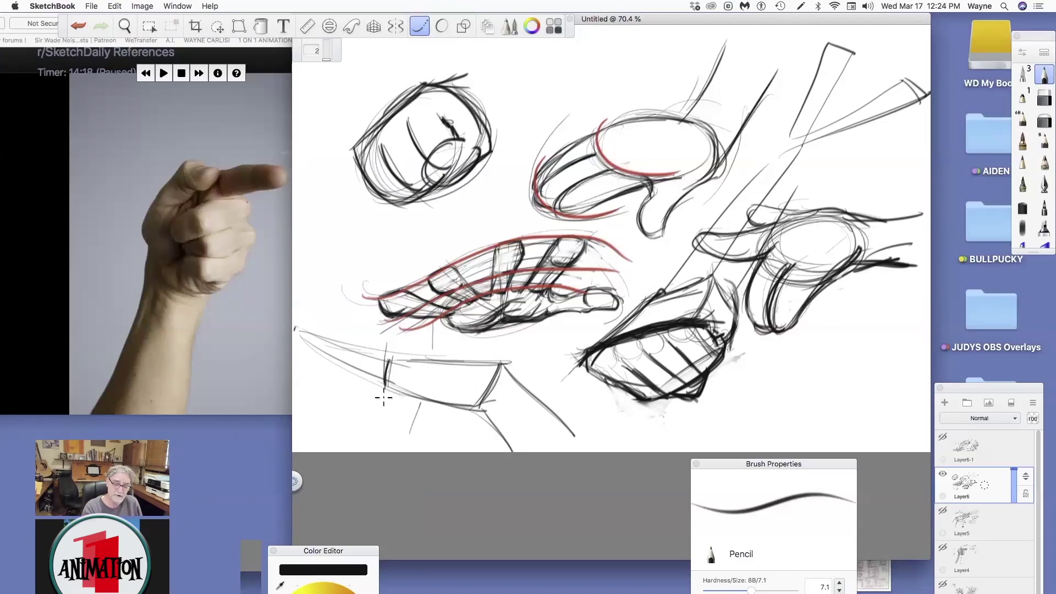
Step: Sketch light guide arcs curving below the palm block's finger end and rough in rounded thumb-side forms beneath it
mouse_move(382, 334)
left_mouse_down()
mouse_move(370, 373)
mouse_move(415, 443)
left_mouse_up()
left_click_drag(384, 374, 424, 446)
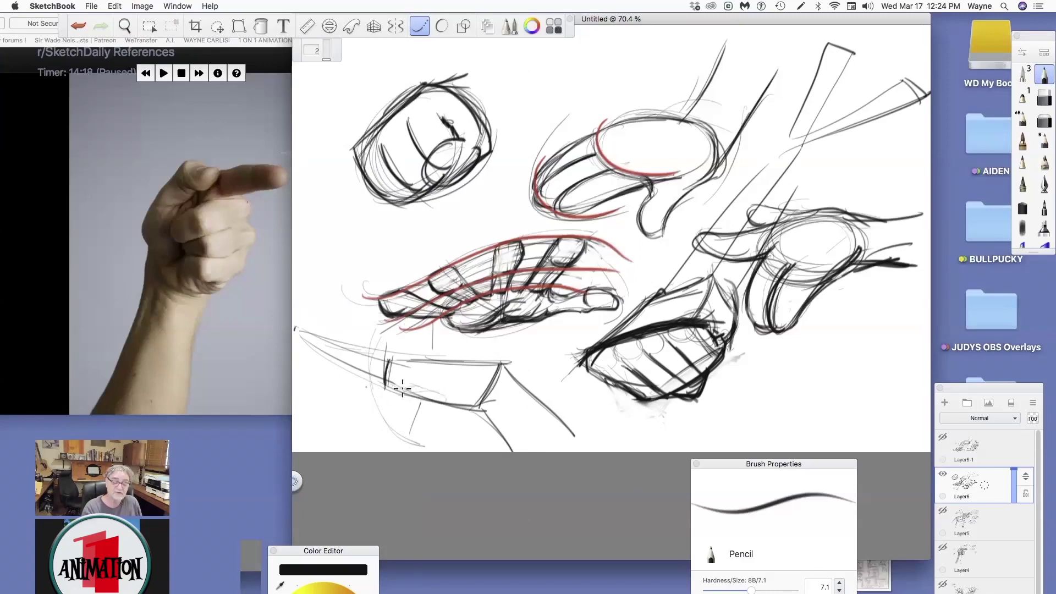
mouse_move(414, 399)
left_mouse_down()
mouse_move(406, 420)
mouse_move(431, 441)
mouse_move(468, 408)
mouse_move(399, 451)
mouse_move(465, 413)
left_mouse_up()
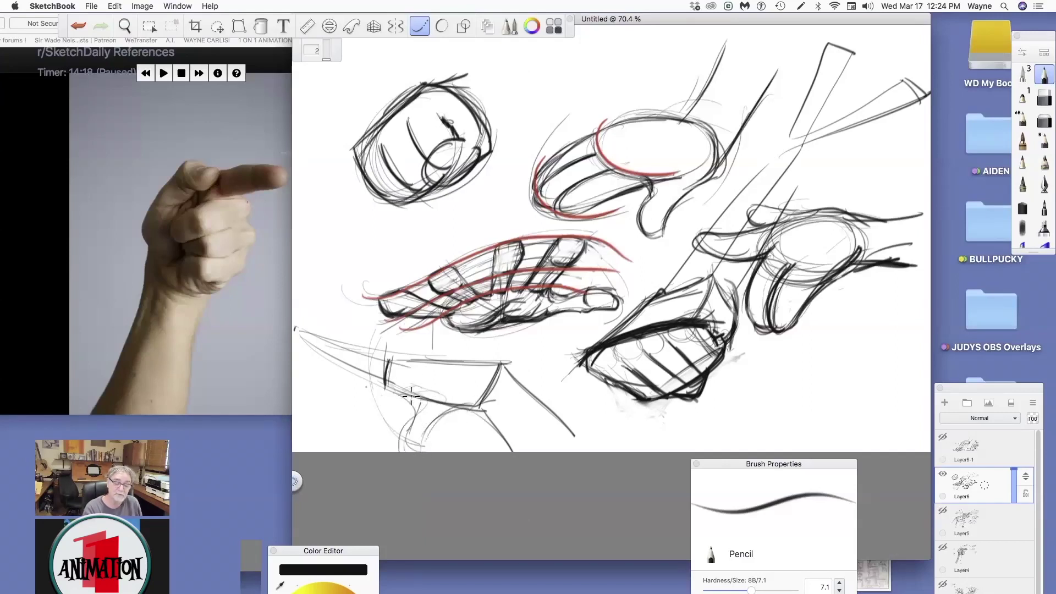
mouse_move(373, 384)
left_mouse_down()
mouse_move(349, 391)
mouse_move(384, 440)
left_mouse_up()
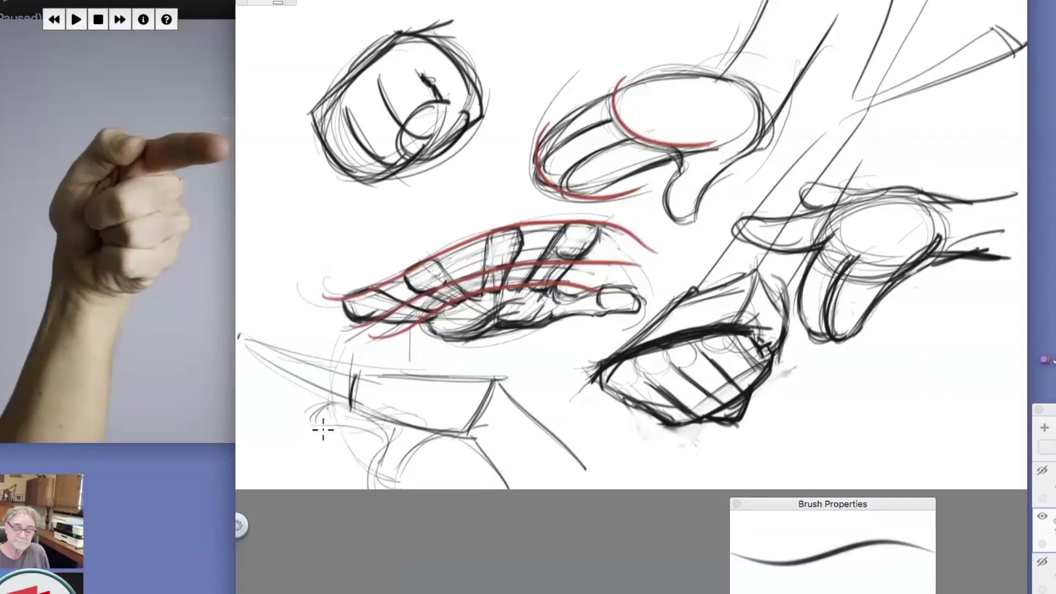
Step: Draw the thumb along the palm block's lower edge, with an oval thumb base, a joint circle and a squared-off tip
left_click_drag(323, 430, 471, 434)
left_click_drag(396, 438, 472, 432)
mouse_move(349, 403)
left_mouse_down()
mouse_move(457, 409)
mouse_move(508, 430)
mouse_move(384, 397)
mouse_move(368, 409)
mouse_move(465, 427)
left_mouse_up()
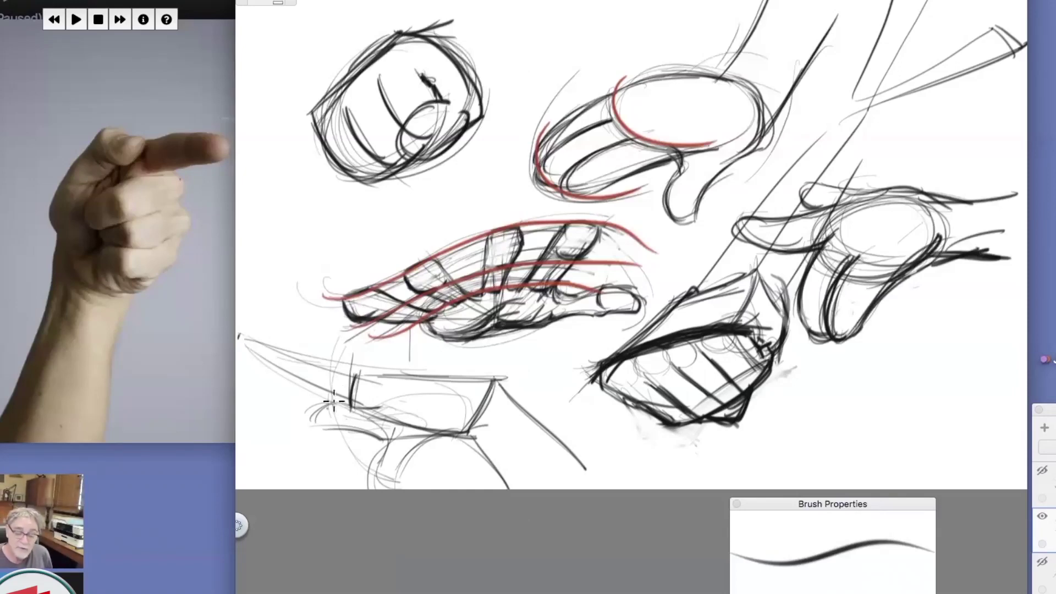
mouse_move(420, 434)
left_mouse_down()
mouse_move(446, 386)
mouse_move(406, 432)
mouse_move(409, 384)
mouse_move(435, 434)
mouse_move(388, 400)
mouse_move(352, 403)
mouse_move(461, 405)
mouse_move(423, 389)
mouse_move(458, 393)
left_mouse_up()
left_click_drag(434, 435, 386, 439)
mouse_move(321, 409)
left_mouse_down()
mouse_move(359, 418)
mouse_move(355, 426)
mouse_move(341, 413)
mouse_move(308, 427)
mouse_move(324, 429)
left_mouse_up()
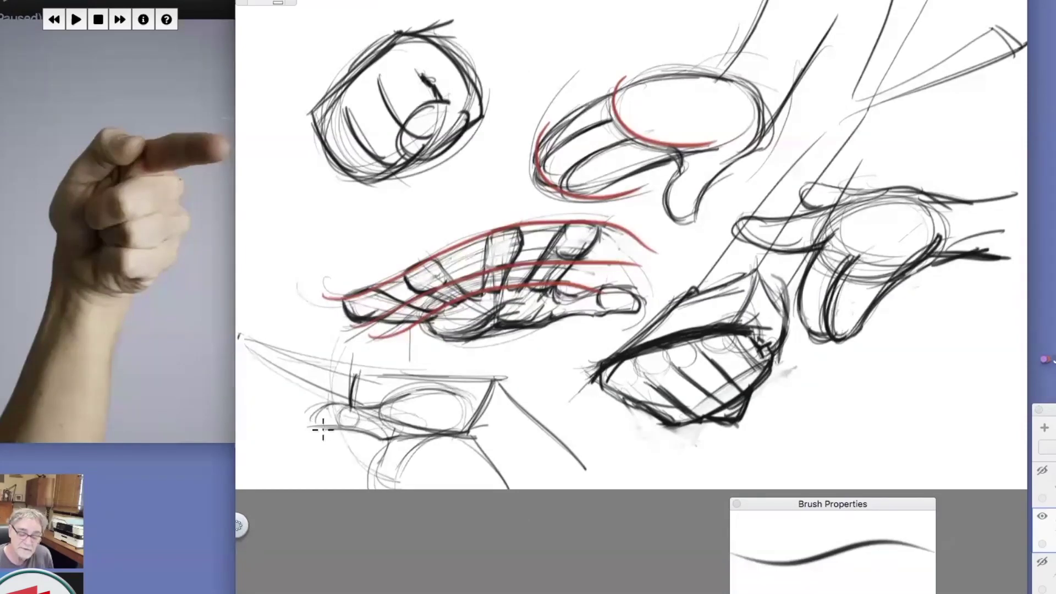
mouse_move(389, 412)
left_mouse_down()
mouse_move(396, 432)
mouse_move(374, 418)
mouse_move(306, 425)
mouse_move(329, 403)
mouse_move(306, 410)
mouse_move(412, 401)
left_mouse_up()
left_click_drag(385, 441, 465, 433)
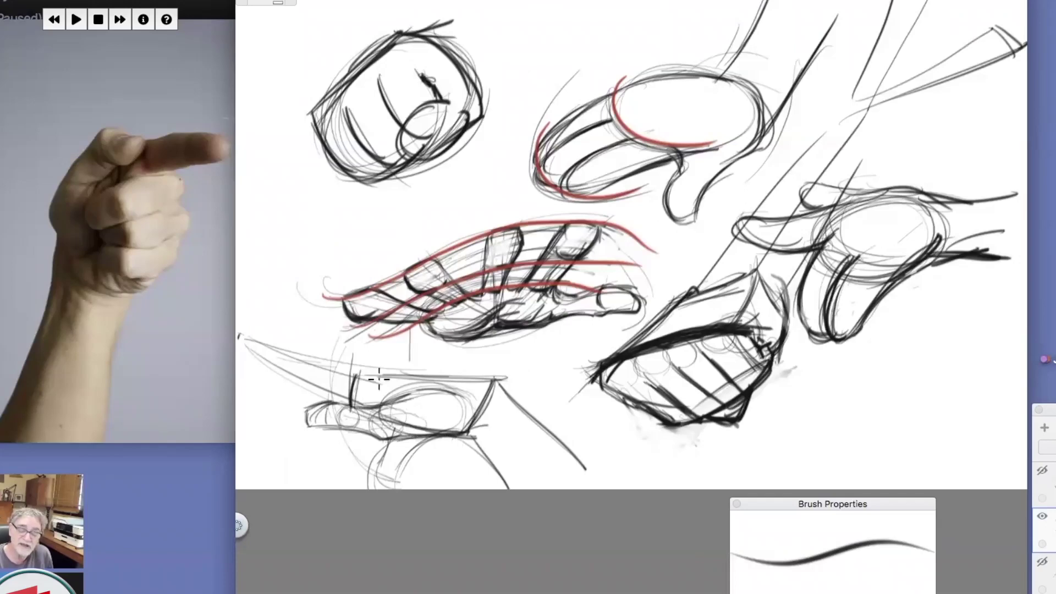
Step: Darken the palm block's top edge and wrist corners, and strengthen and extend the two diverging forearm lines
mouse_move(360, 377)
left_mouse_down()
mouse_move(474, 379)
mouse_move(486, 393)
left_mouse_up()
mouse_move(468, 433)
left_mouse_down()
mouse_move(487, 424)
mouse_move(507, 487)
left_mouse_up()
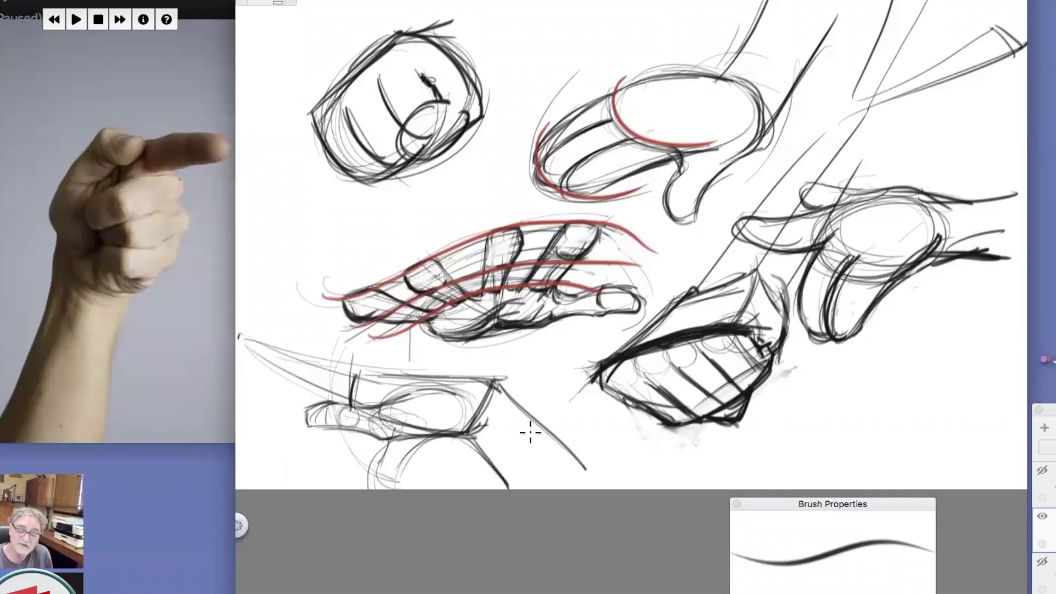
left_click_drag(493, 383, 562, 444)
left_click_drag(524, 416, 630, 485)
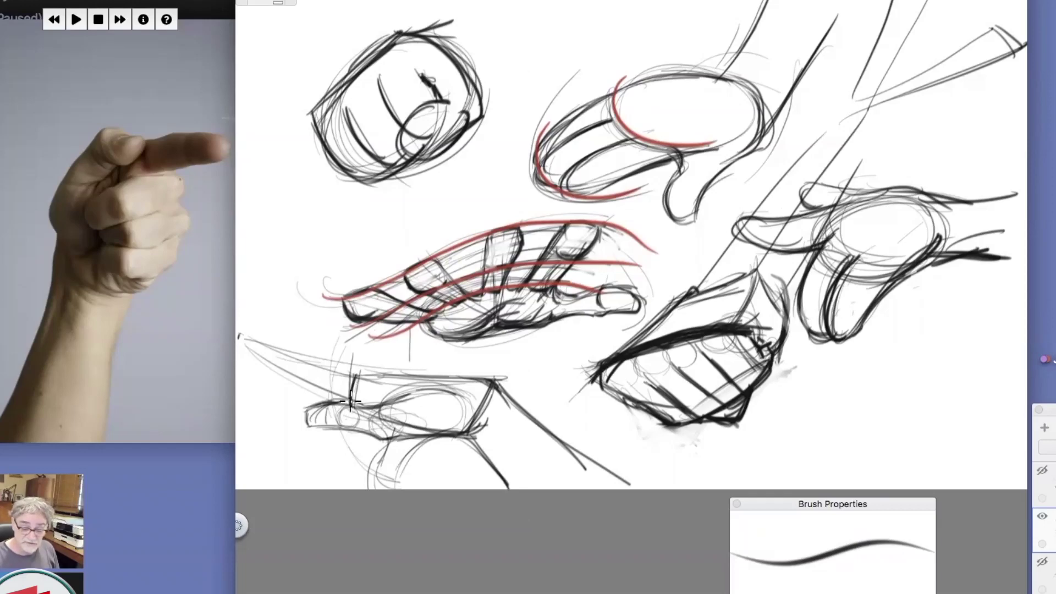
Step: Divide the tapering index finger into joint segments, darken its upper and lower contours, and add small ovals at the joints
mouse_move(313, 364)
left_mouse_down()
mouse_move(264, 354)
mouse_move(279, 350)
mouse_move(275, 368)
mouse_move(364, 384)
mouse_move(260, 343)
mouse_move(318, 371)
left_mouse_up()
mouse_move(272, 346)
left_mouse_down()
mouse_move(314, 372)
mouse_move(348, 375)
left_mouse_up()
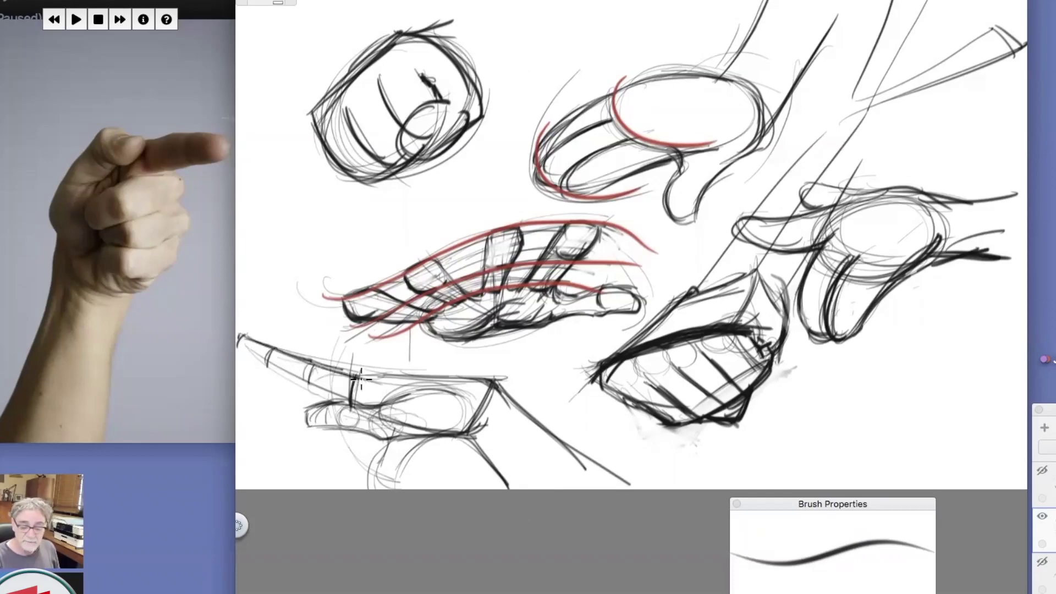
mouse_move(239, 353)
left_mouse_down()
mouse_move(350, 401)
mouse_move(386, 370)
mouse_move(393, 390)
left_mouse_up()
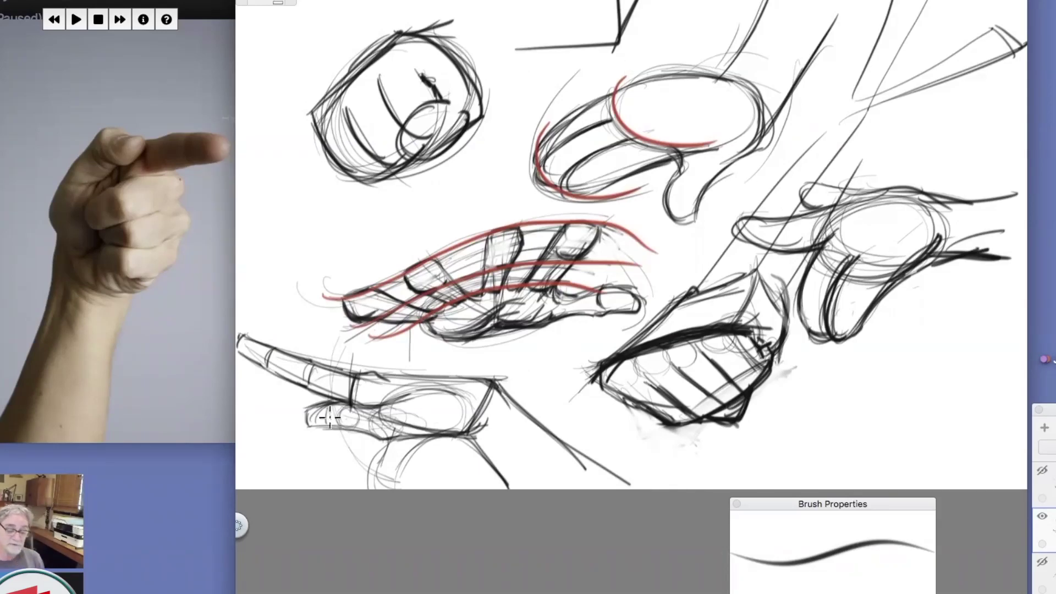
mouse_move(324, 406)
left_mouse_down()
mouse_move(396, 430)
mouse_move(296, 416)
mouse_move(303, 404)
mouse_move(318, 433)
left_mouse_up()
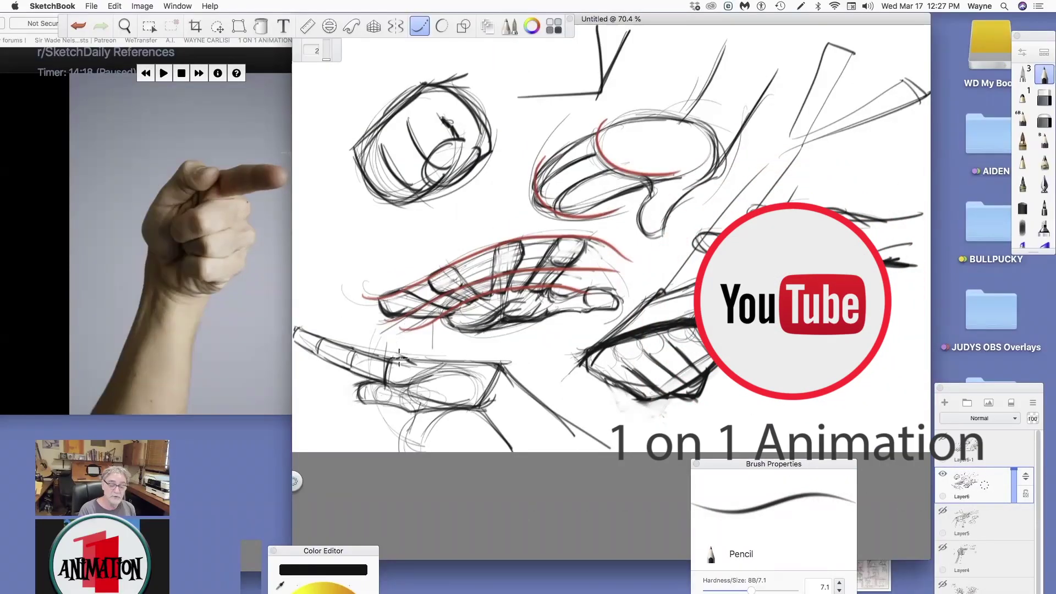
left_click_drag(361, 363, 316, 348)
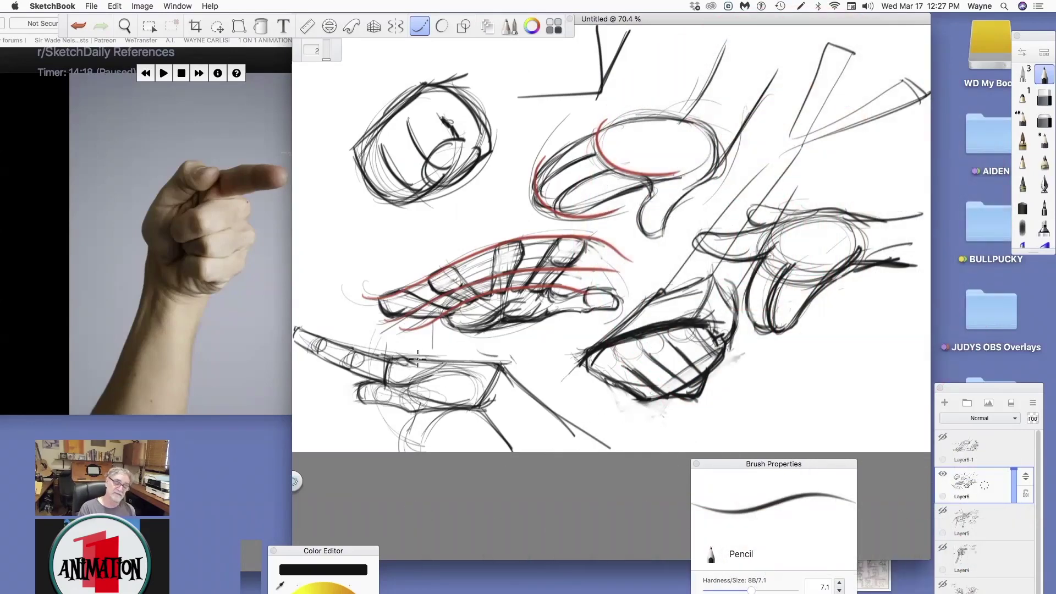
mouse_move(338, 363)
left_mouse_down()
mouse_move(395, 359)
mouse_move(300, 366)
mouse_move(349, 362)
left_mouse_up()
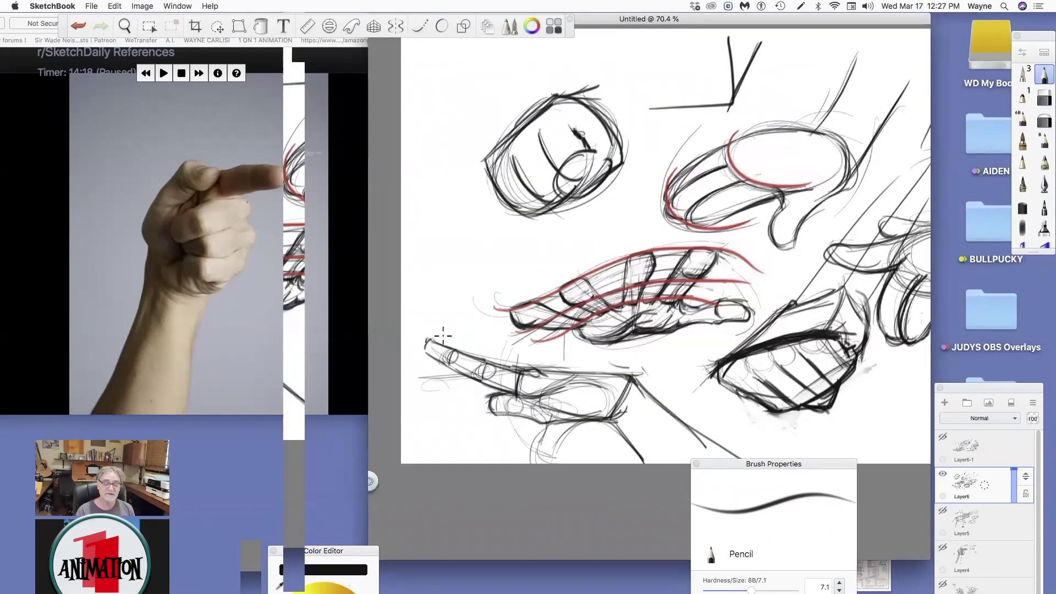
Step: Sweep a fingertip guide arc down from the index finger and sketch the remaining fingers fanning from the palm to it
mouse_move(417, 349)
left_mouse_down()
mouse_move(432, 424)
mouse_move(482, 445)
left_mouse_up()
left_click_drag(419, 370, 506, 441)
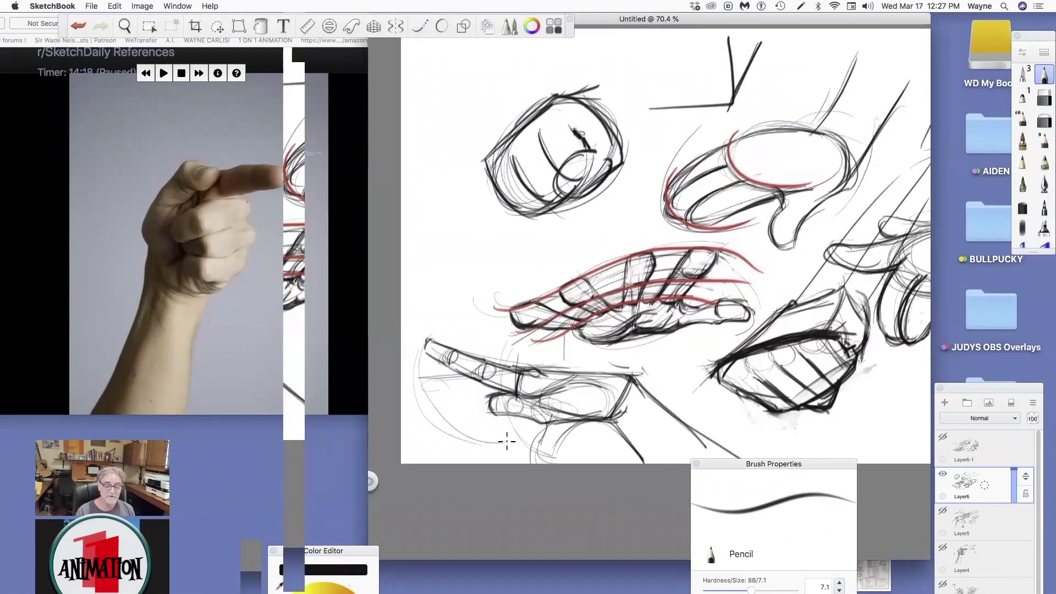
mouse_move(421, 380)
left_mouse_down()
mouse_move(432, 391)
mouse_move(512, 386)
left_mouse_up()
left_click_drag(449, 400, 514, 376)
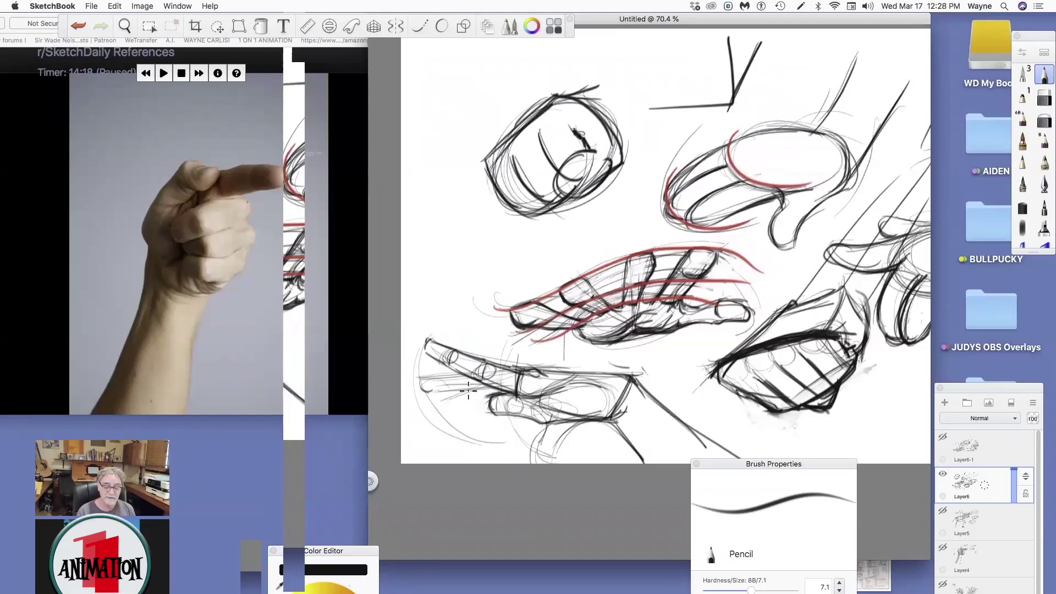
mouse_move(484, 398)
left_mouse_down()
mouse_move(446, 412)
mouse_move(503, 391)
mouse_move(456, 428)
mouse_move(507, 399)
mouse_move(466, 434)
left_mouse_up()
left_click_drag(418, 377, 471, 373)
mouse_move(421, 393)
left_mouse_down()
mouse_move(497, 385)
mouse_move(432, 407)
mouse_move(487, 399)
mouse_move(452, 389)
mouse_move(463, 378)
mouse_move(453, 376)
mouse_move(458, 425)
mouse_move(498, 408)
mouse_move(467, 434)
mouse_move(538, 397)
left_mouse_up()
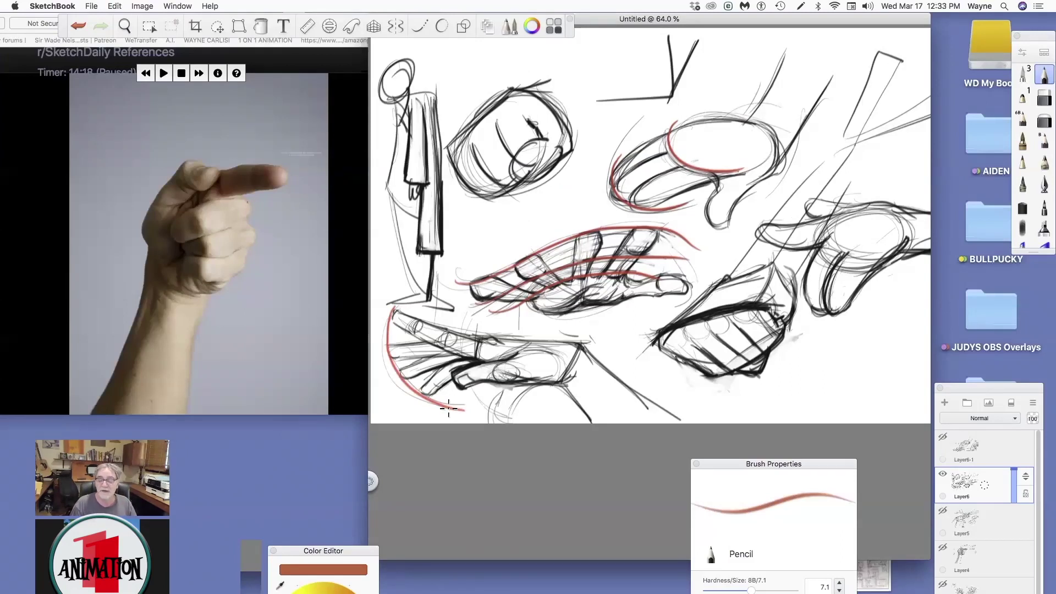
Step: Overlay red rhythm arcs along the boxy fist's knuckles and lower finger edge, and around the fingertips of the hand with the oval palm beside it
mouse_move(645, 350)
left_mouse_down()
mouse_move(707, 311)
mouse_move(822, 315)
left_mouse_up()
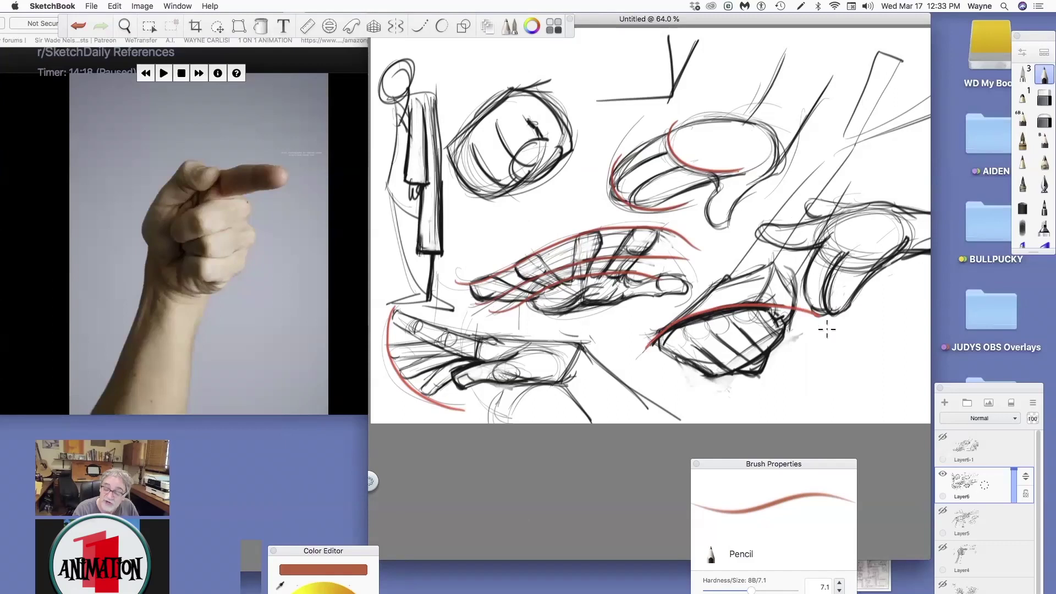
mouse_move(698, 379)
left_mouse_down()
mouse_move(753, 352)
mouse_move(773, 318)
left_mouse_up()
mouse_move(695, 372)
left_mouse_down()
mouse_move(754, 358)
mouse_move(789, 302)
left_mouse_up()
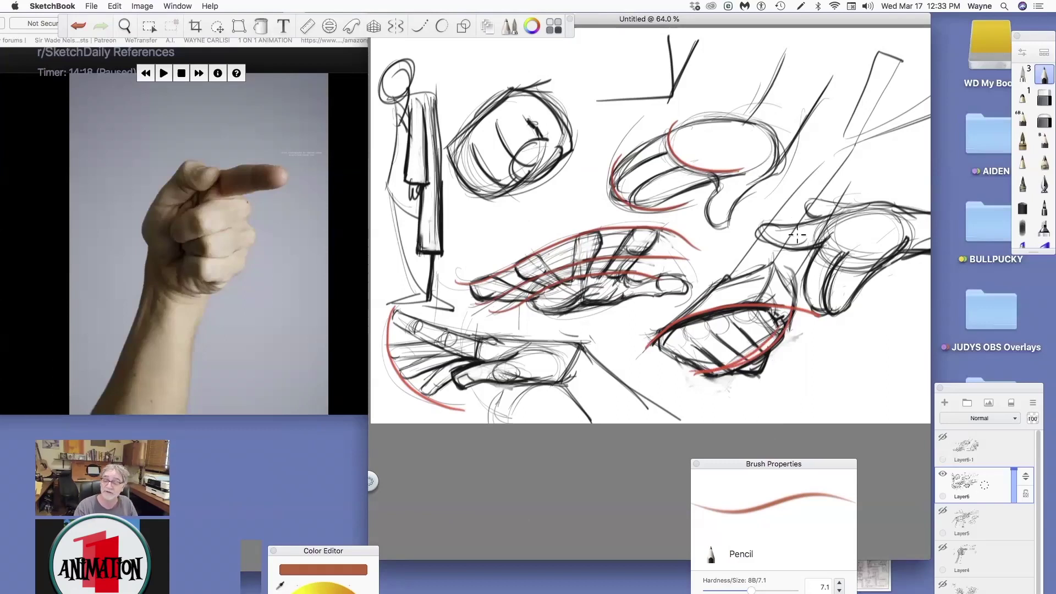
left_click_drag(771, 204, 896, 298)
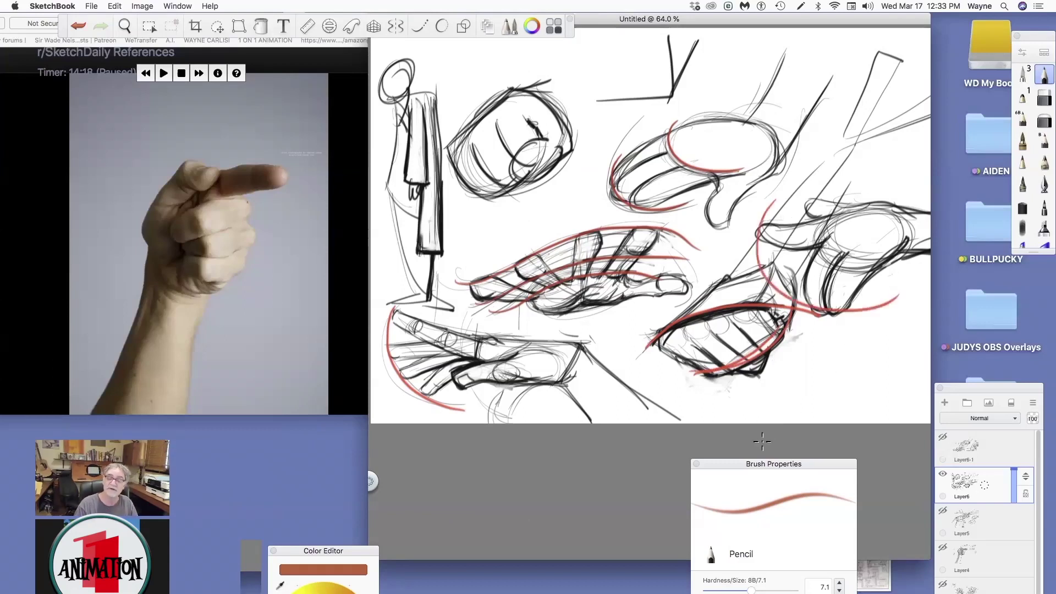